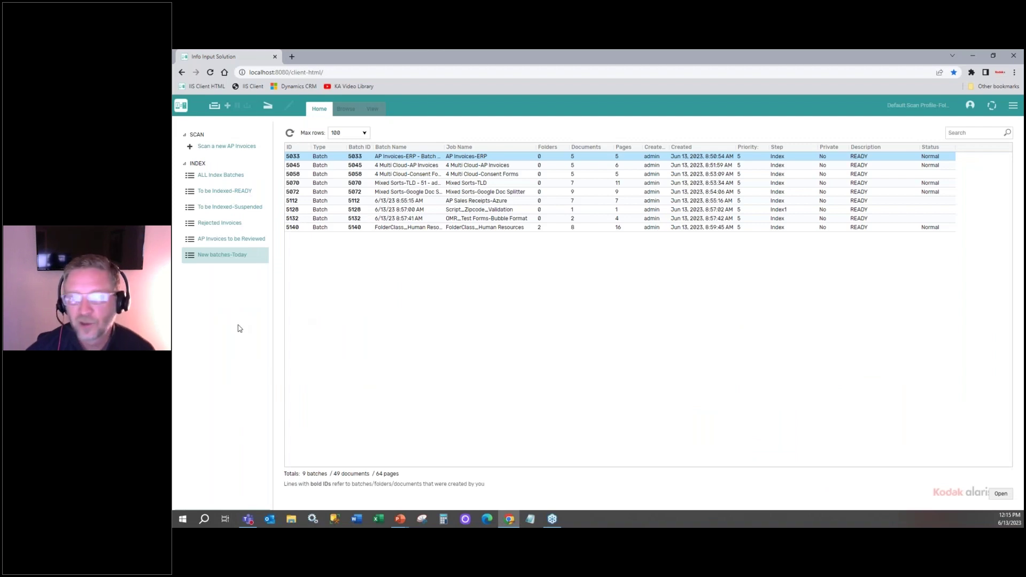
# - Show all 30 index batches (148 documents, 207 pages) in the batch list
pyautogui.click(228, 175)
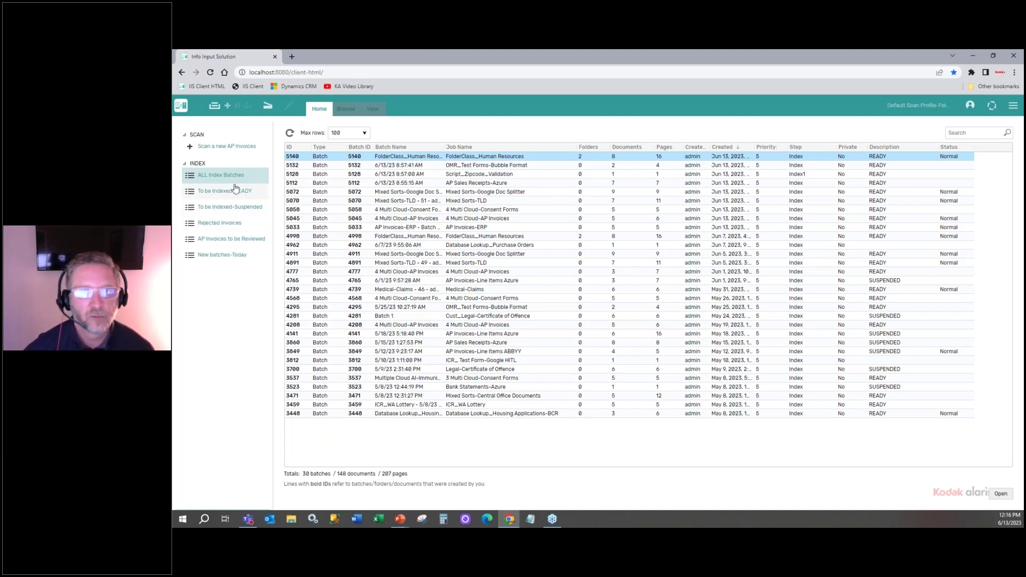
# - Create a new batch for the AP Invoices-ERP job
pyautogui.click(214, 109)
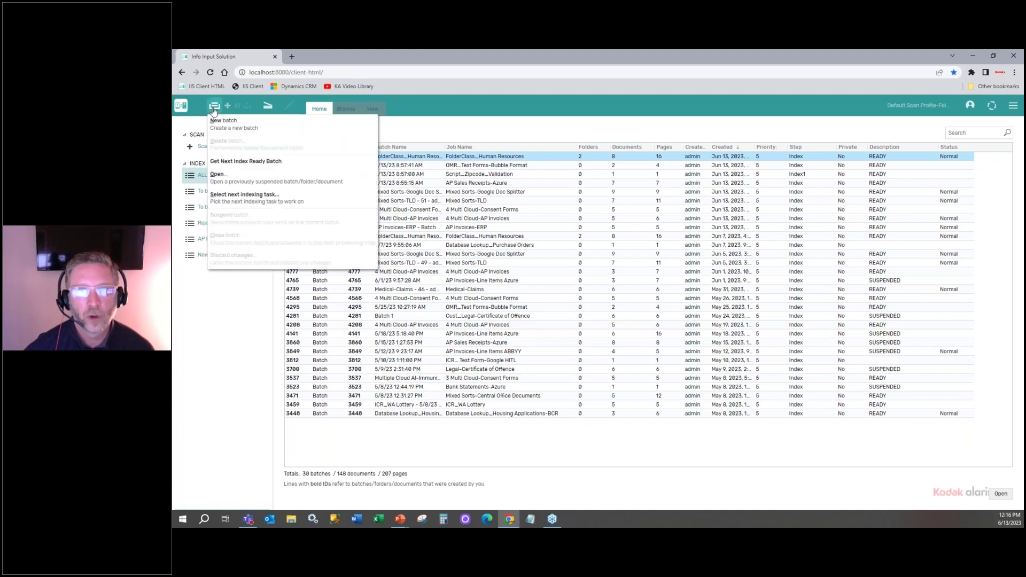
pyautogui.click(222, 127)
pyautogui.click(596, 234)
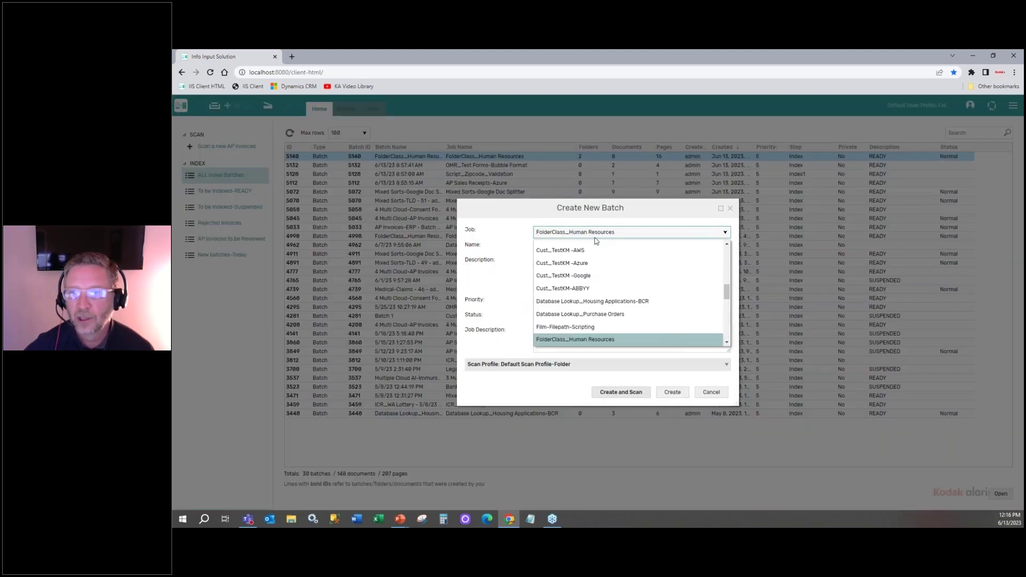
pyautogui.scroll(-3, 591, 251)
pyautogui.click(585, 282)
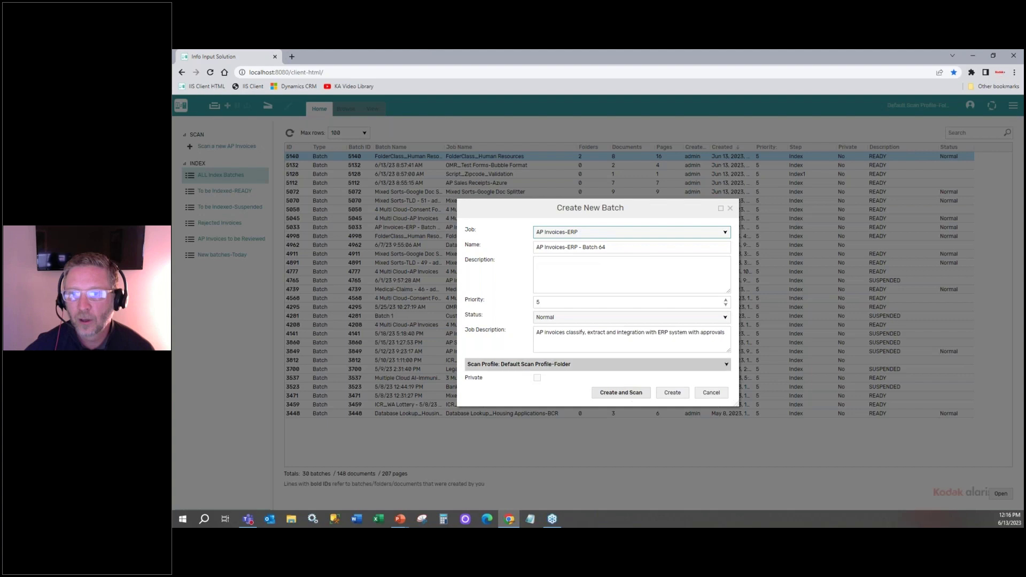
pyautogui.click(626, 392)
# - Import Demo Docs > AP Invoices > Images.tif into Batch 64
pyautogui.press('Return')
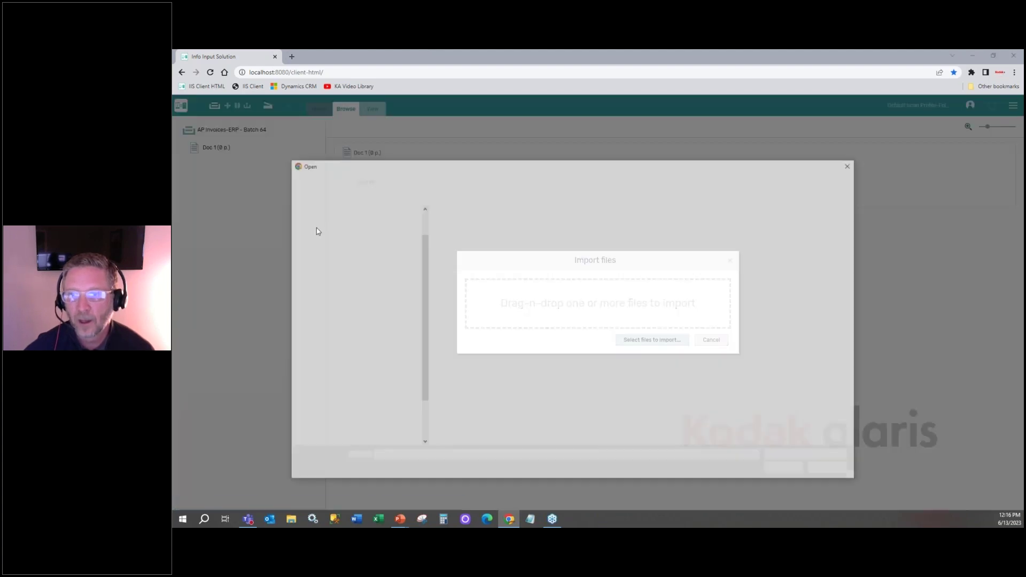
pyautogui.click(512, 180)
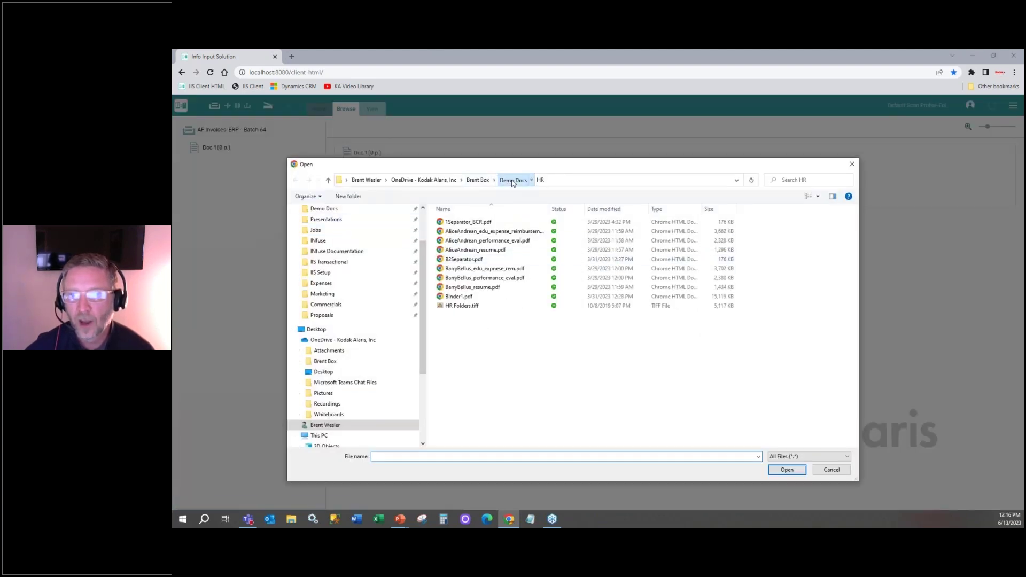
pyautogui.doubleClick(465, 221)
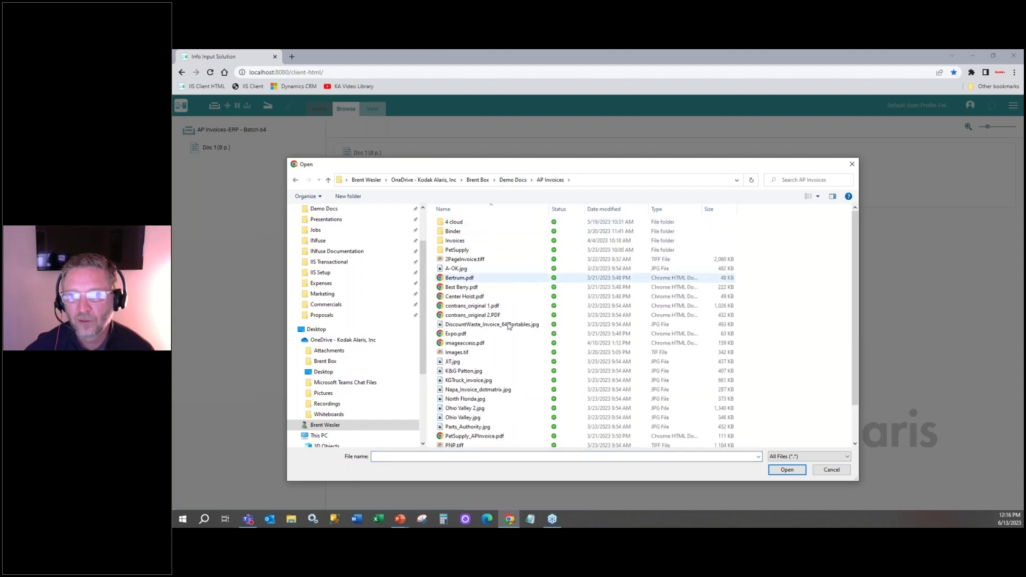
pyautogui.doubleClick(457, 352)
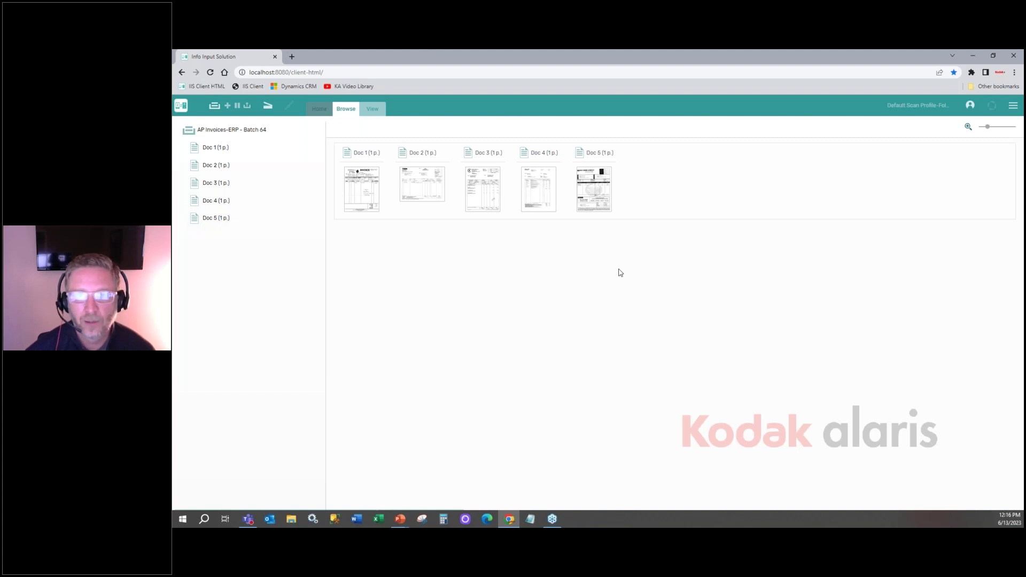
# - Close Batch 64 and filter the list to today's nine new batches
pyautogui.click(247, 106)
pyautogui.click(581, 323)
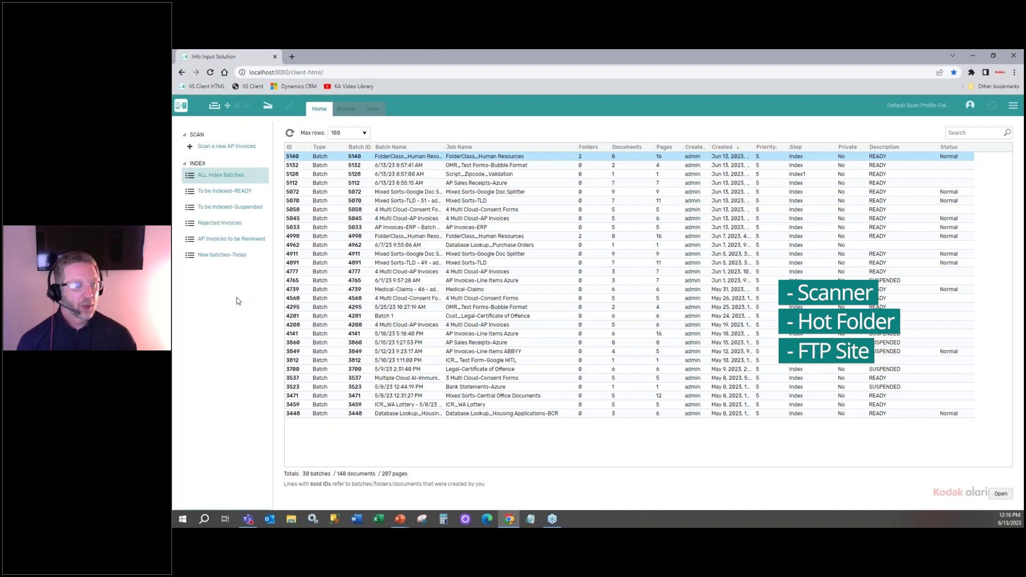
pyautogui.click(224, 255)
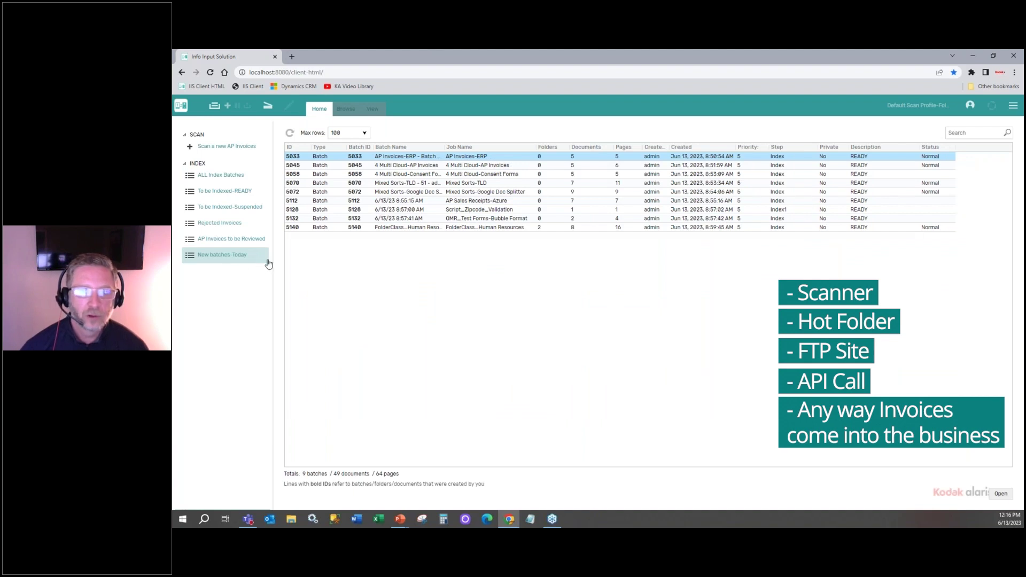
# - Open batch 5033 and assign PO 42P07001704 to Doc 2
pyautogui.doubleClick(412, 157)
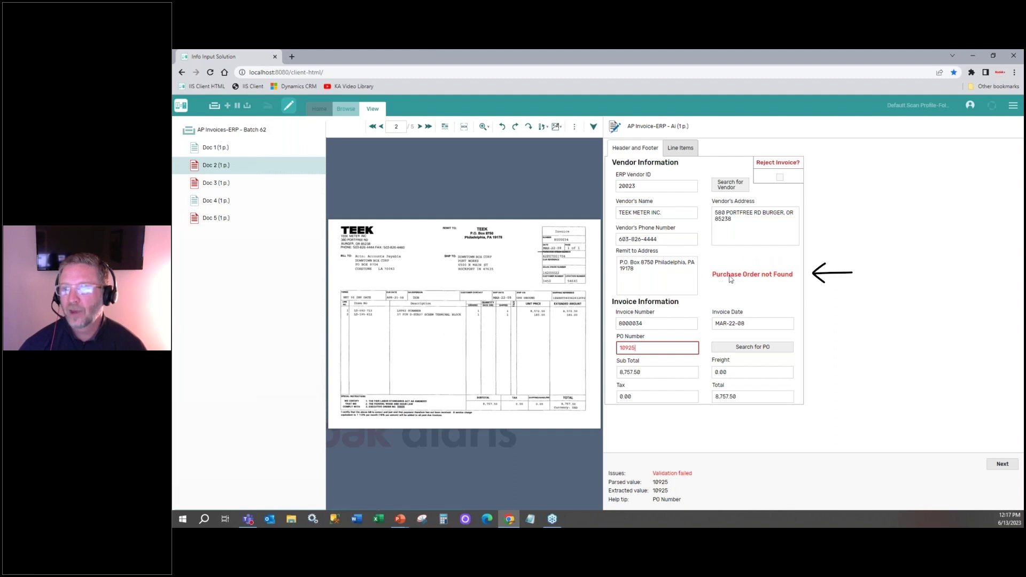
pyautogui.click(749, 348)
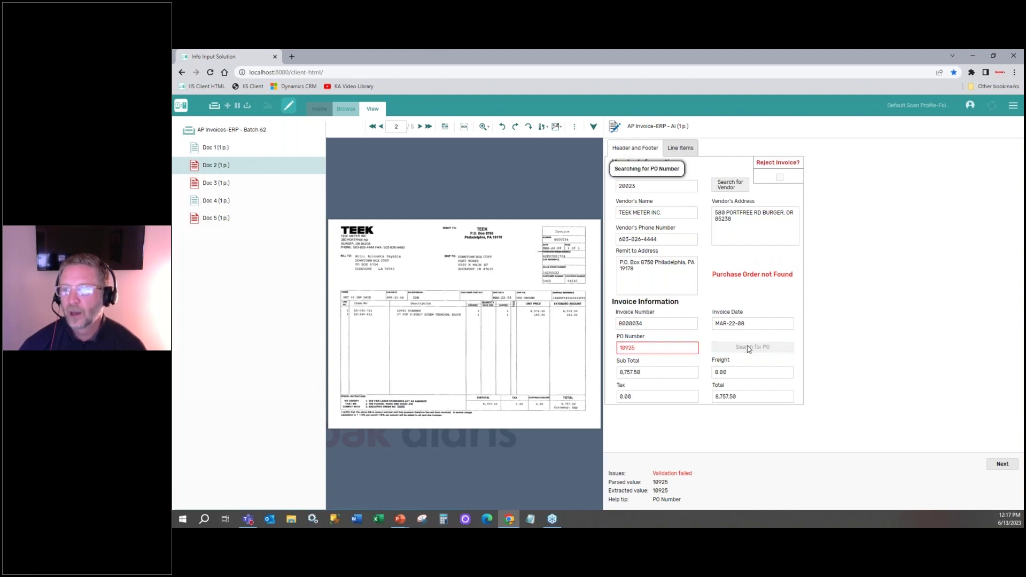
pyautogui.click(564, 290)
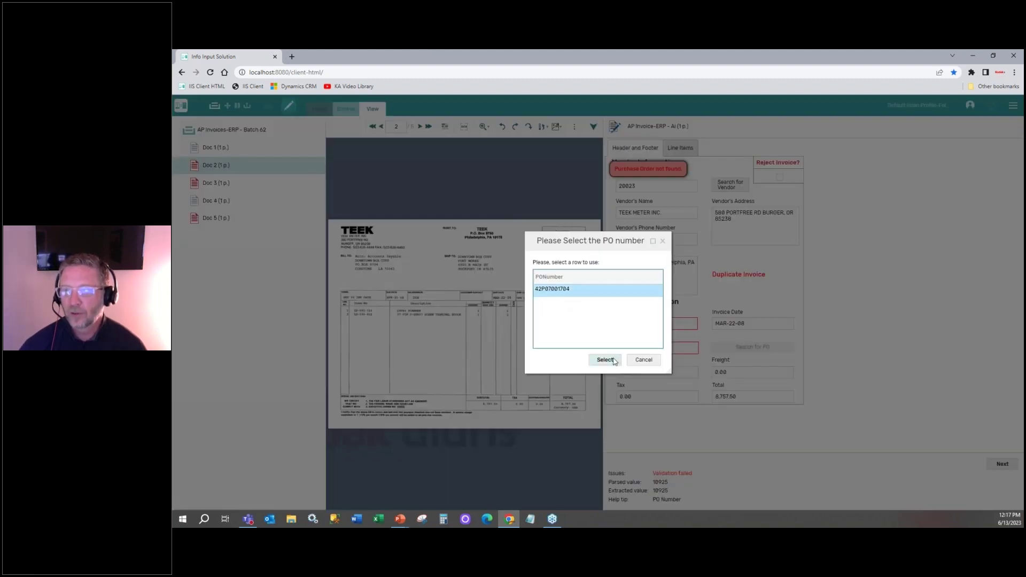
pyautogui.click(612, 361)
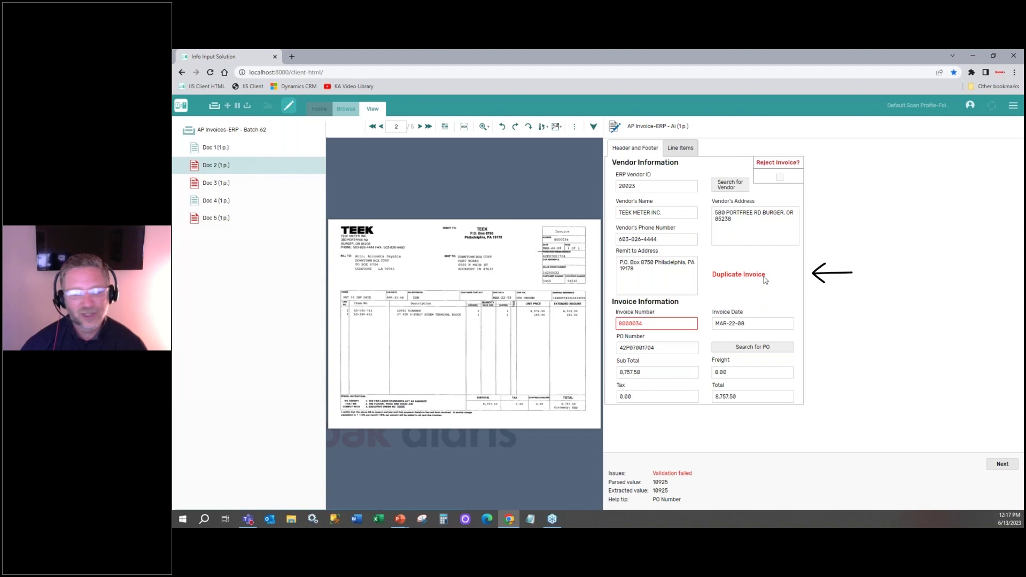
# - Mark Doc 2 for rejection, change its invoice number to 8000034x, and advance
pyautogui.click(779, 178)
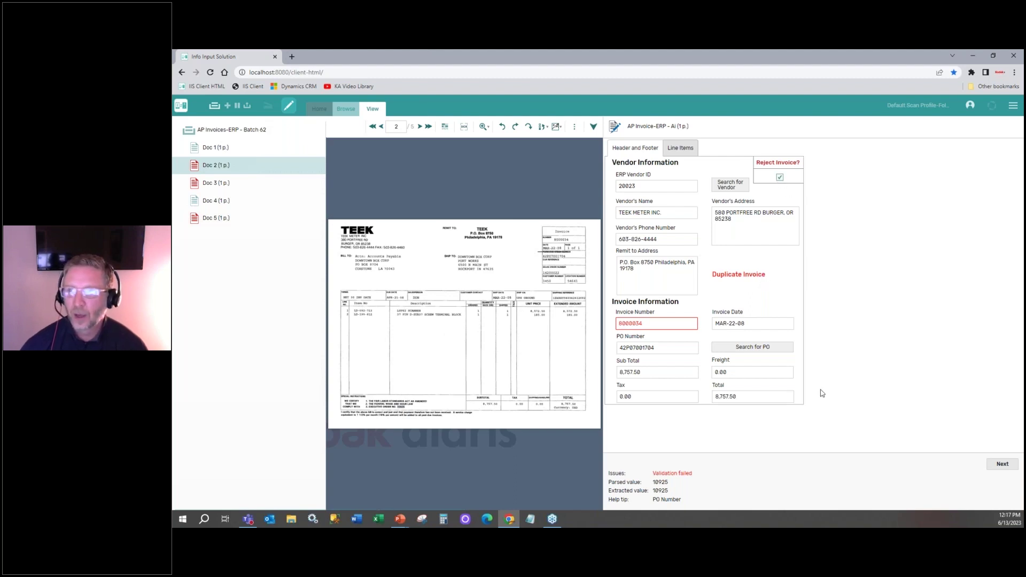
pyautogui.click(664, 324)
pyautogui.write('x')
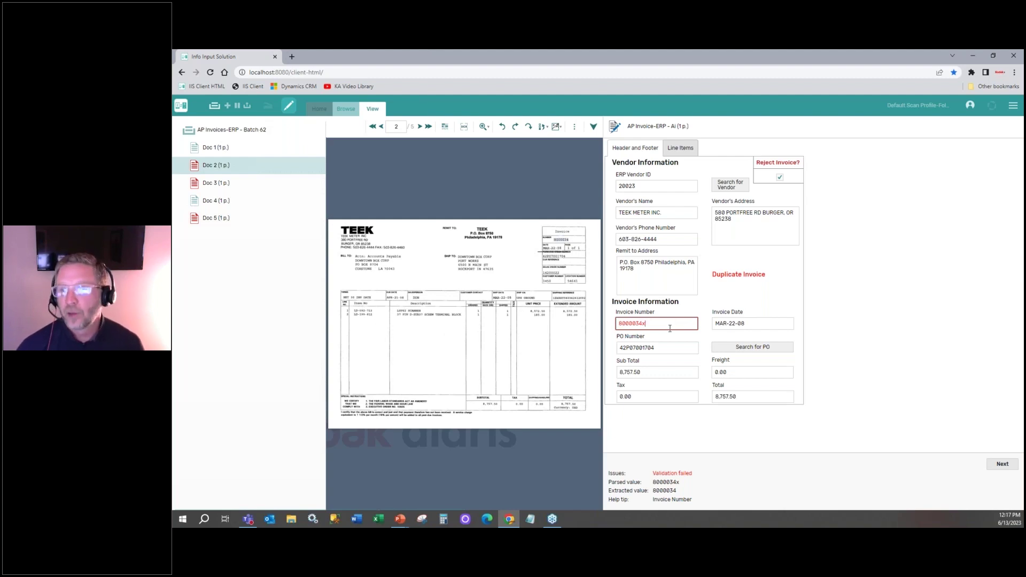
pyautogui.press('Tab')
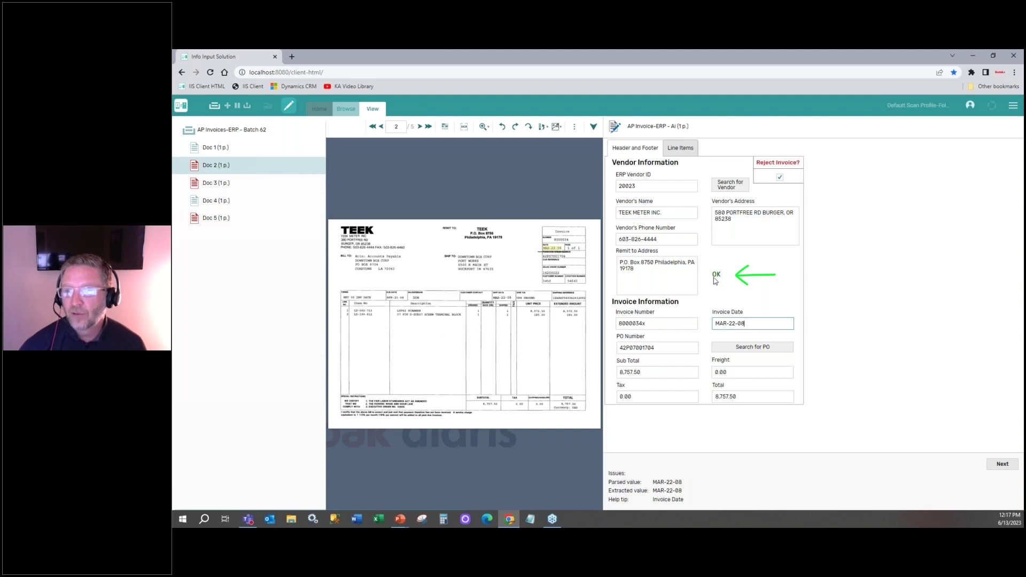
pyautogui.click(1001, 464)
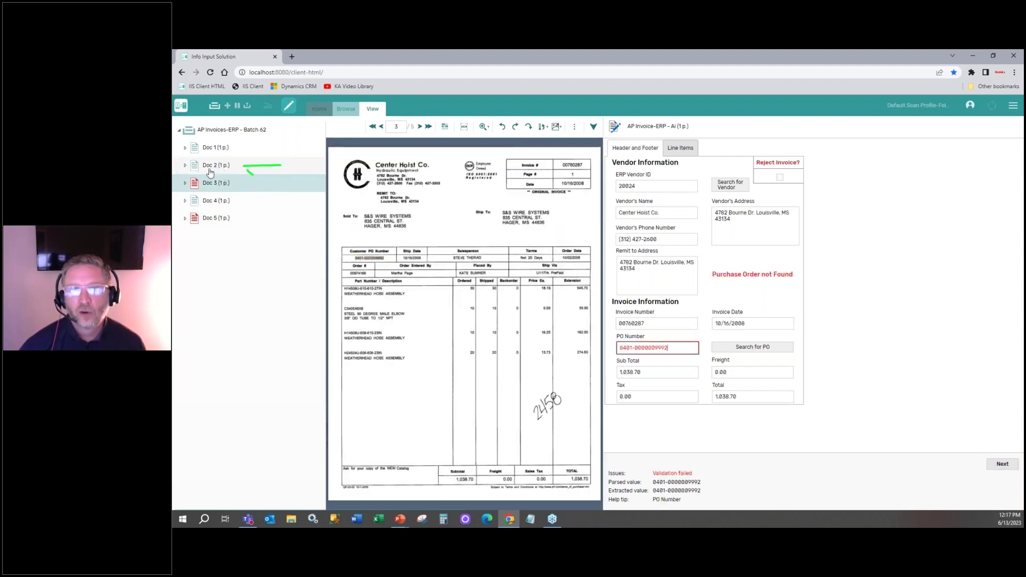
pyautogui.click(764, 349)
pyautogui.click(561, 291)
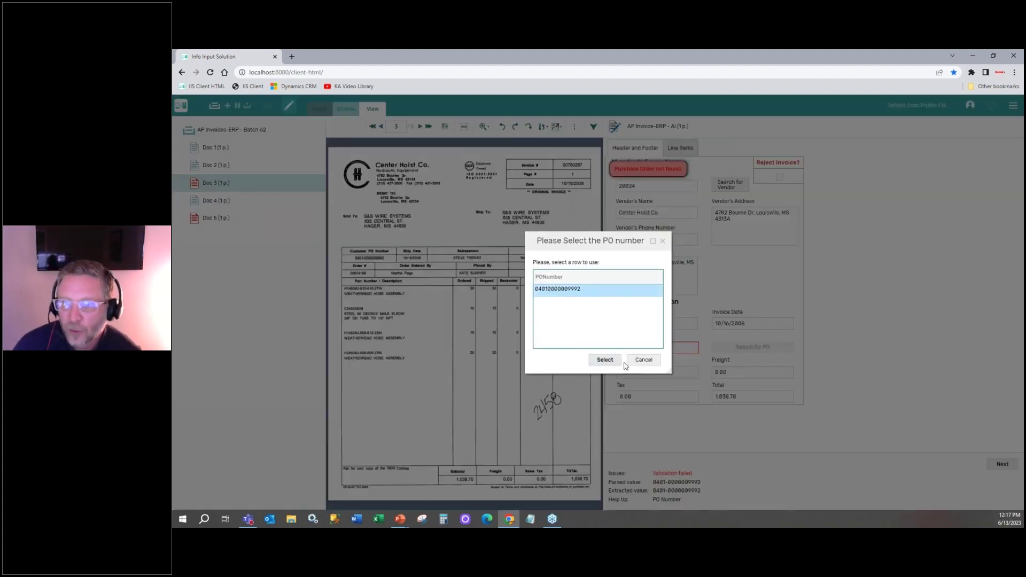
pyautogui.click(618, 360)
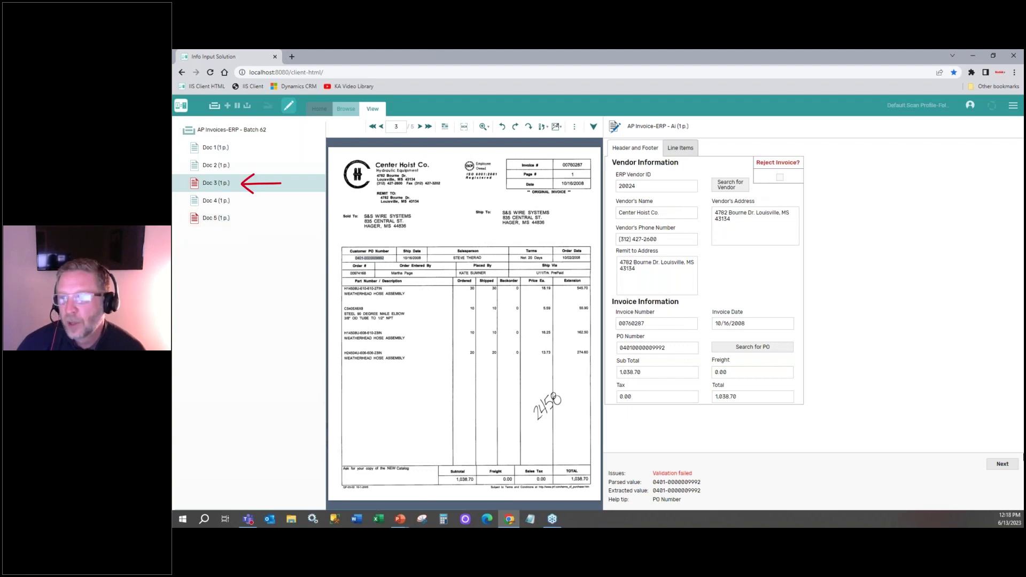
pyautogui.click(1002, 464)
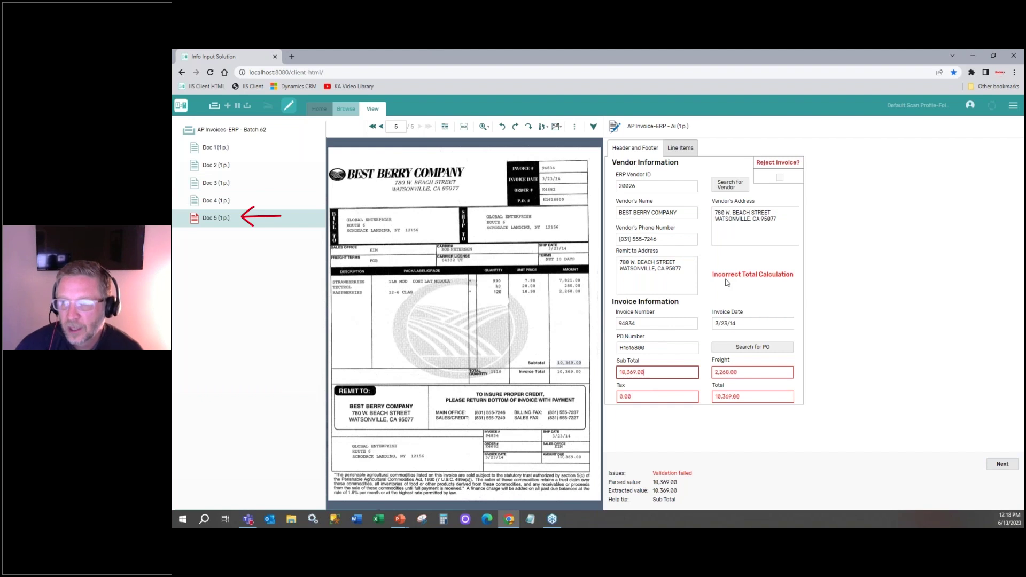
# - Set the Best Berry invoice's Freight to 0, finish indexing, and close the batch
pyautogui.click(750, 370)
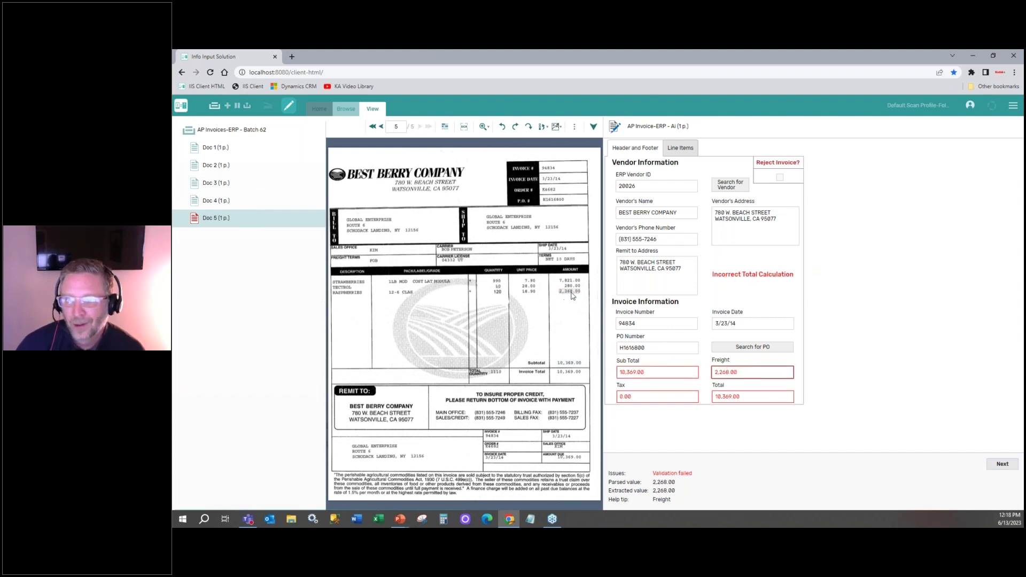
pyautogui.moveTo(742, 374); pyautogui.dragTo(702, 376)
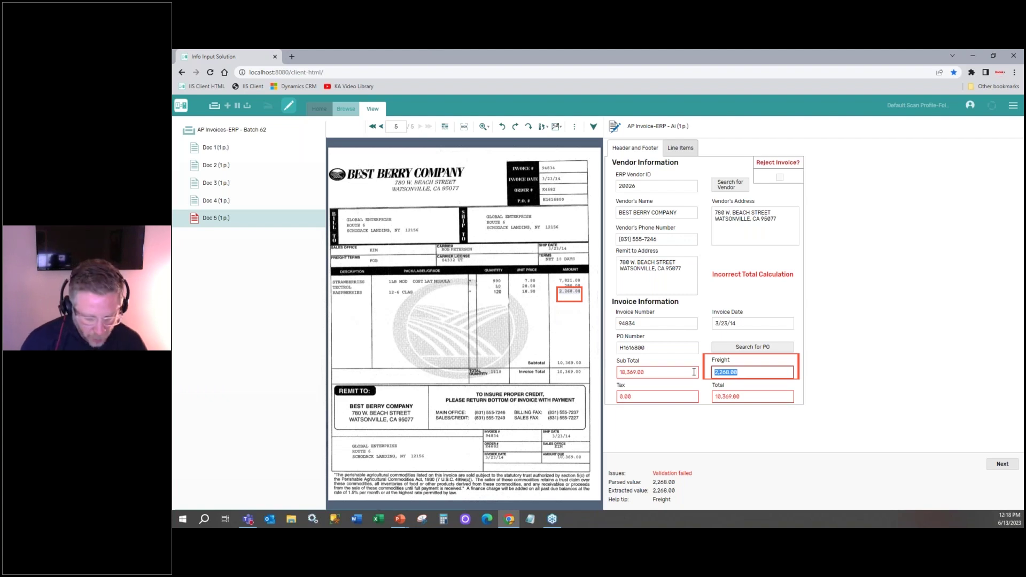
pyautogui.write('0')
pyautogui.press('Tab')
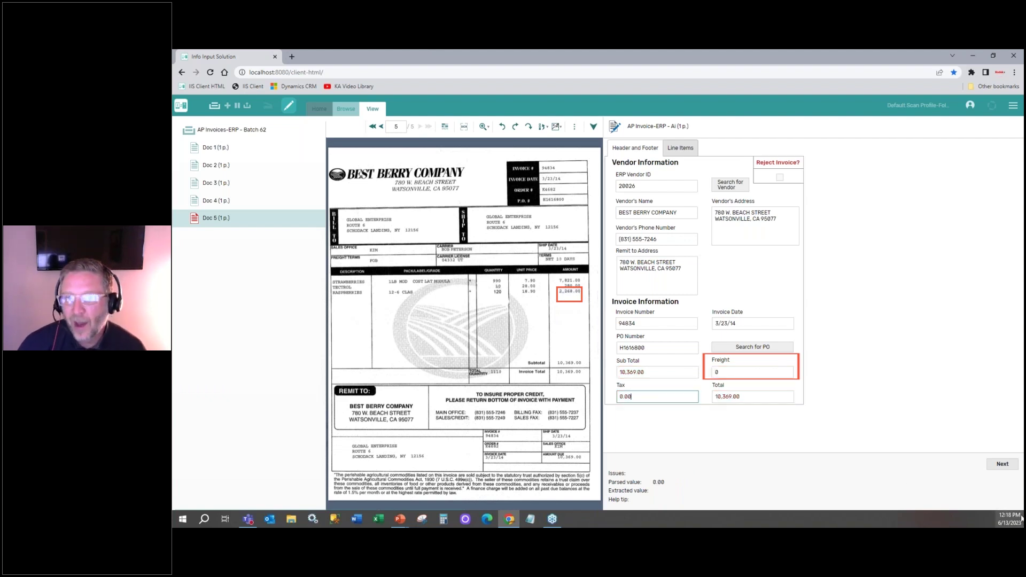
pyautogui.click(1002, 463)
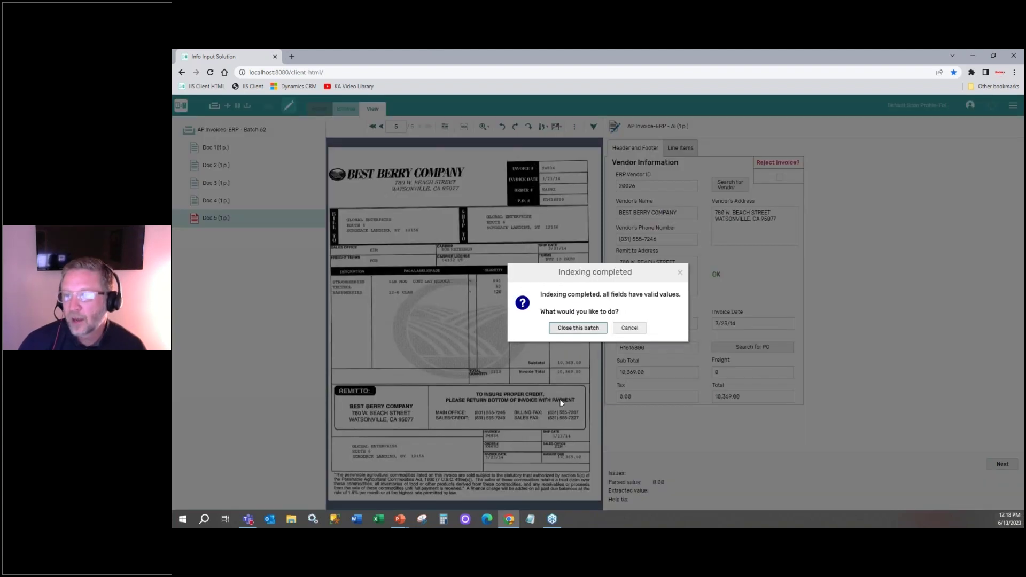
pyautogui.click(569, 328)
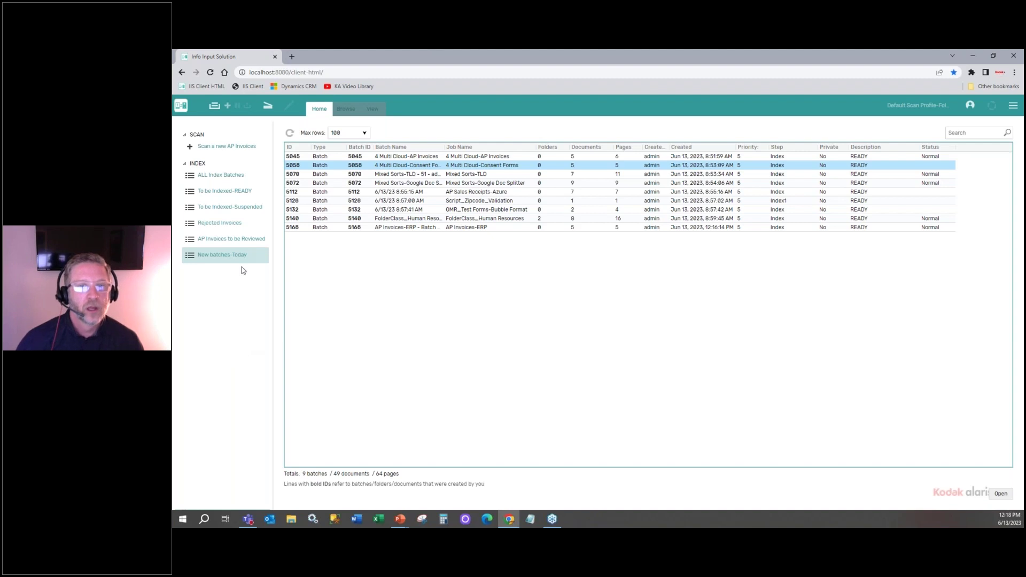
# - Show the Rejected Invoices queue and refresh it to list rejected document 5036
pyautogui.click(231, 223)
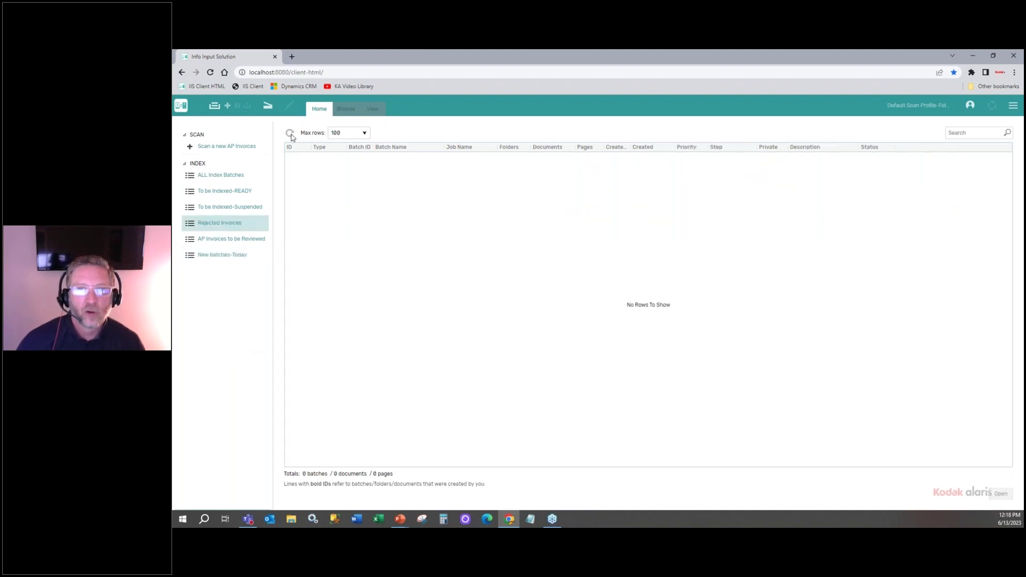
pyautogui.click(227, 239)
pyautogui.click(227, 224)
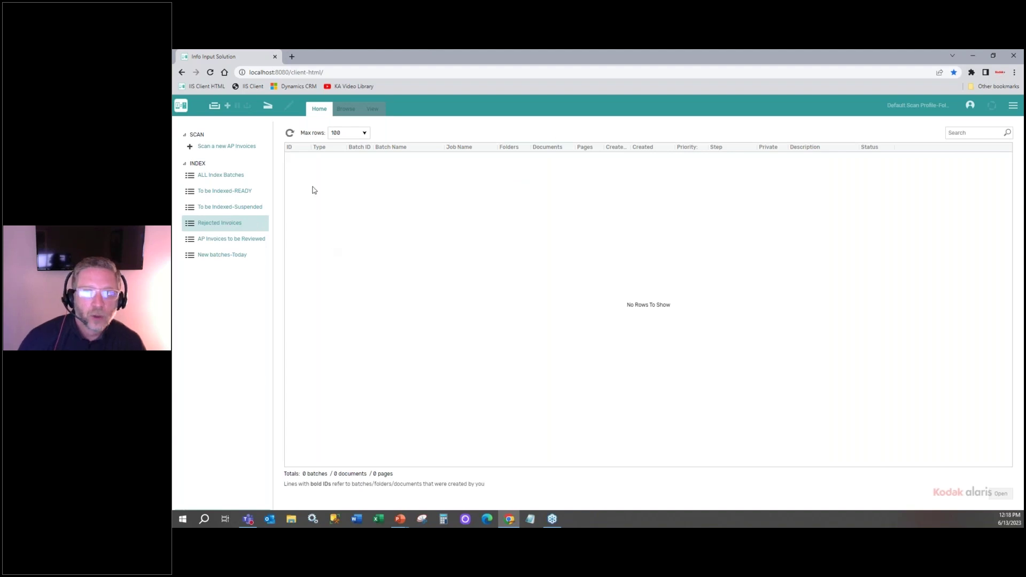
pyautogui.click(290, 134)
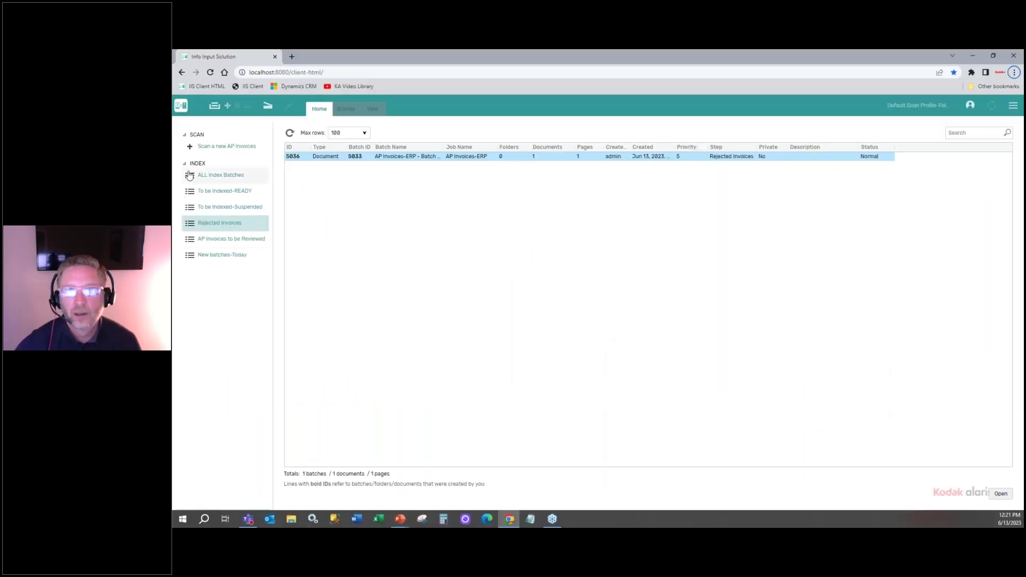
# - List all index batches and start a new batch for the 4 Multi Cloud-AP Invoices job
pyautogui.click(227, 174)
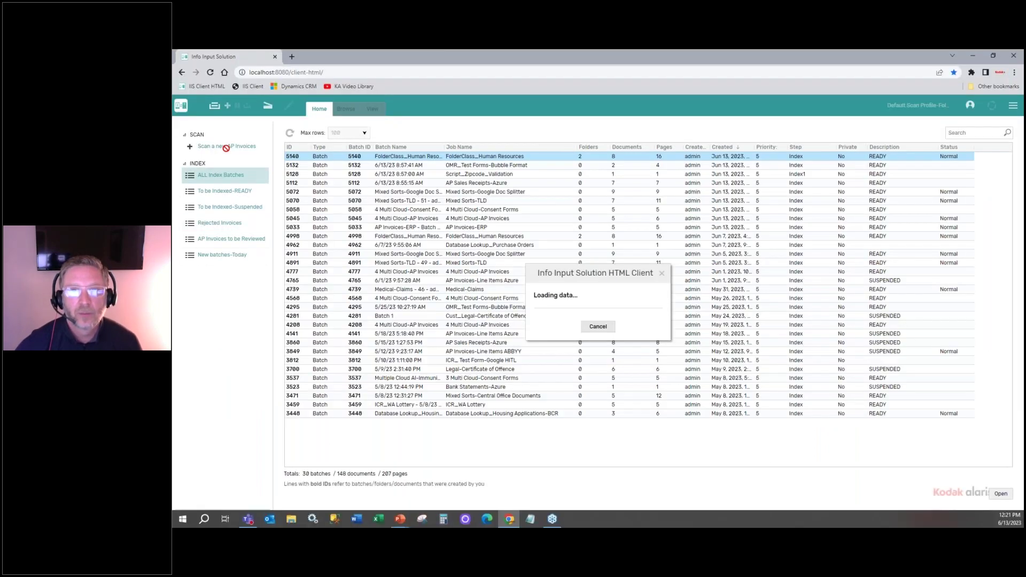
pyautogui.click(215, 109)
pyautogui.click(225, 126)
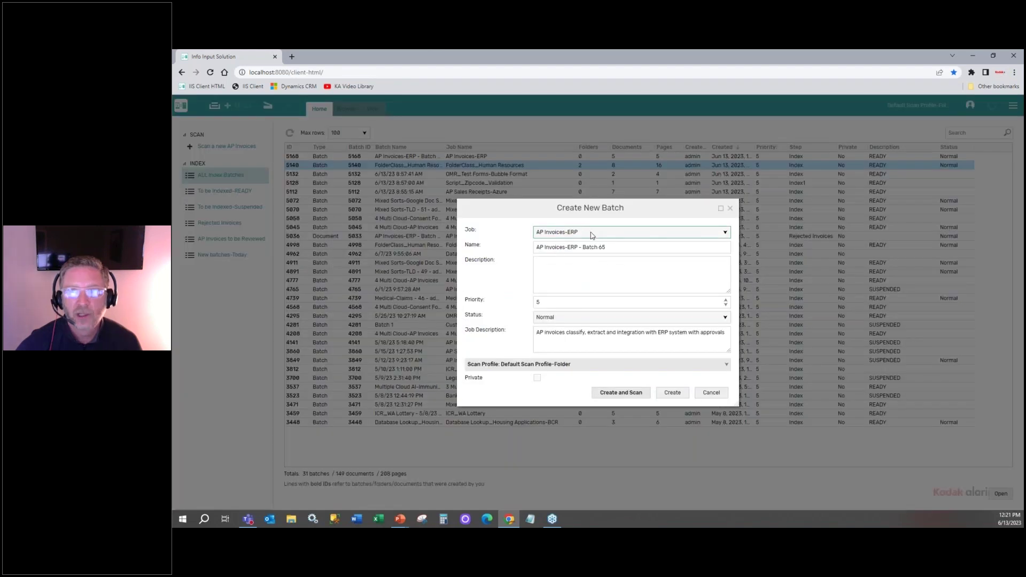
pyautogui.click(591, 233)
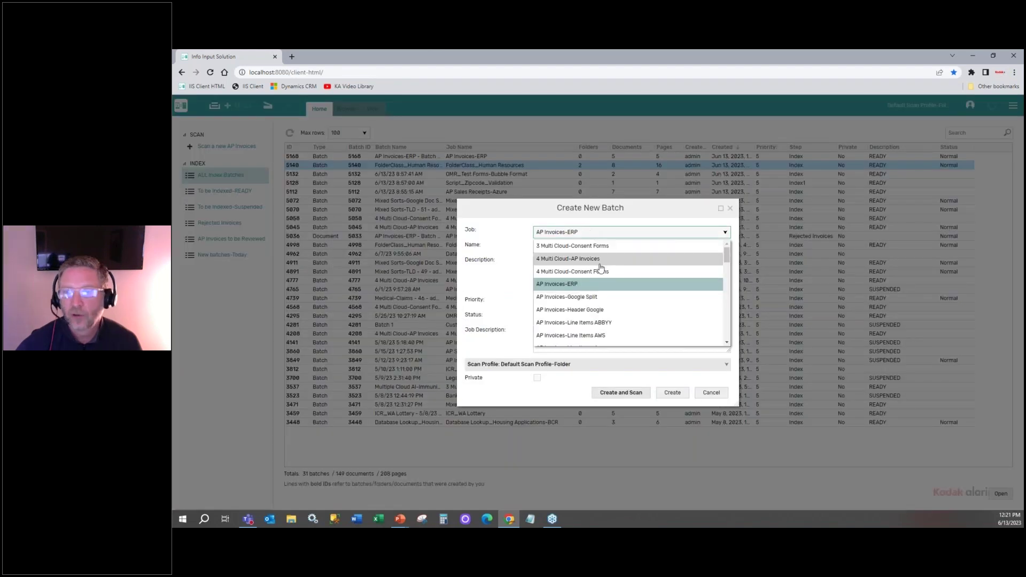
pyautogui.click(568, 258)
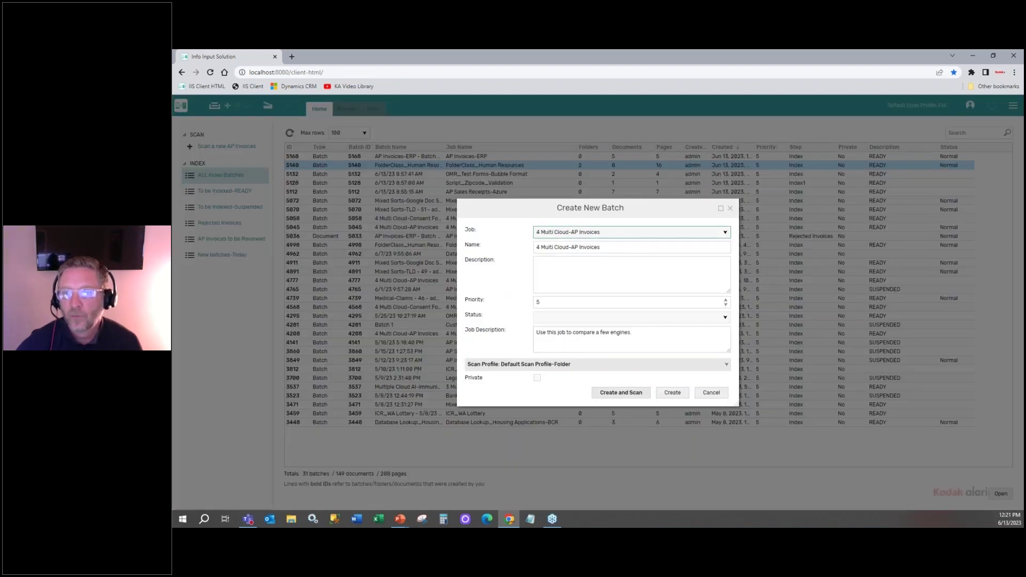
# - Import the five PDFs from the 4 cloud folder into the new batch, then close it
pyautogui.click(612, 392)
pyautogui.click(648, 340)
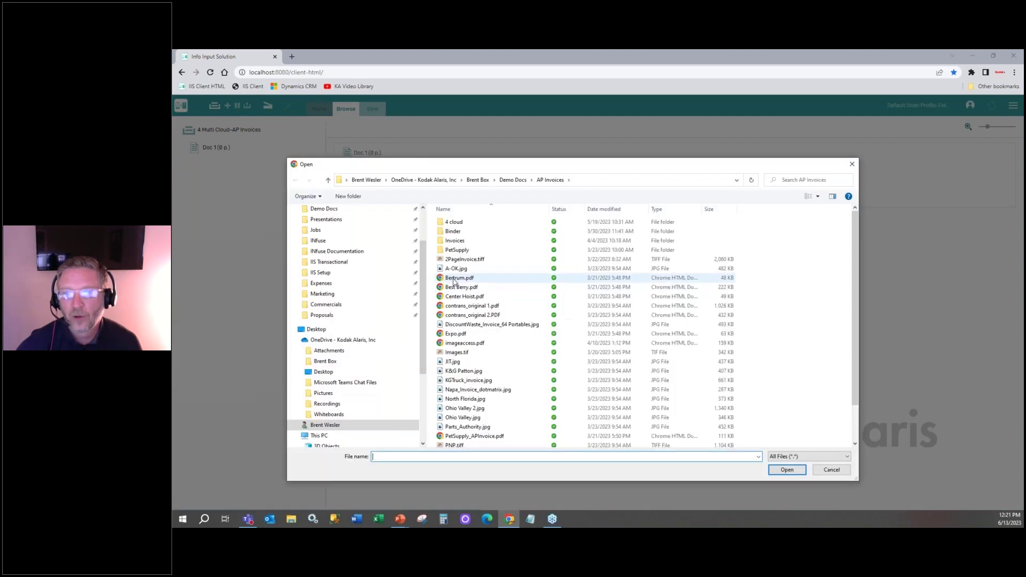
pyautogui.doubleClick(459, 226)
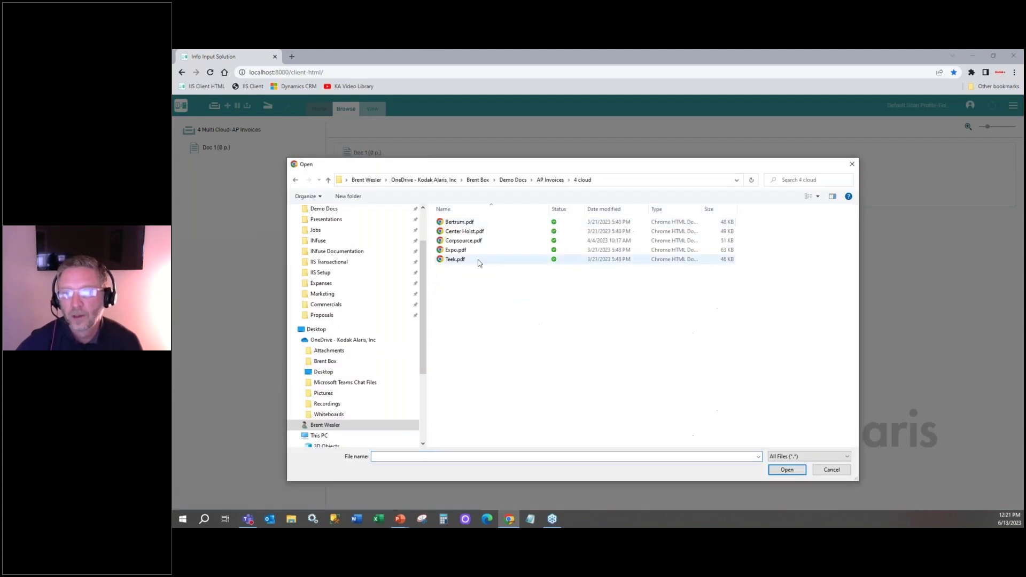
pyautogui.moveTo(478, 300); pyautogui.dragTo(436, 215)
pyautogui.click(793, 474)
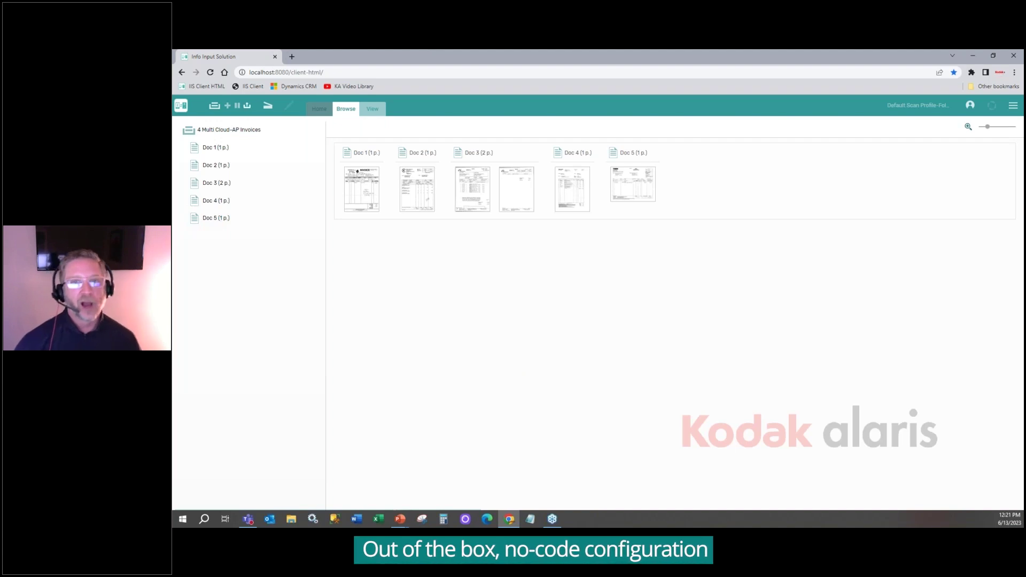
pyautogui.click(246, 105)
pyautogui.click(579, 323)
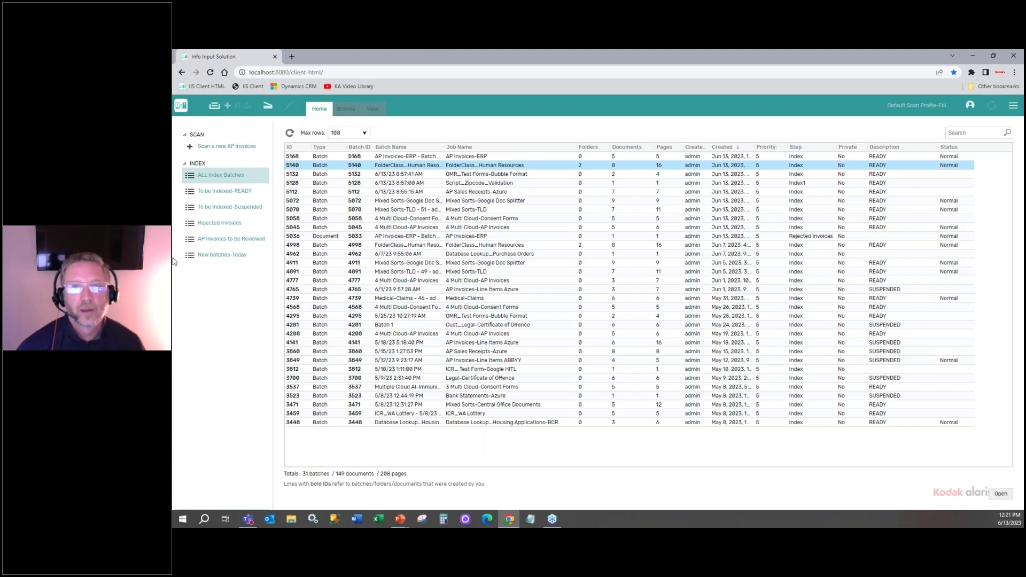
pyautogui.click(221, 255)
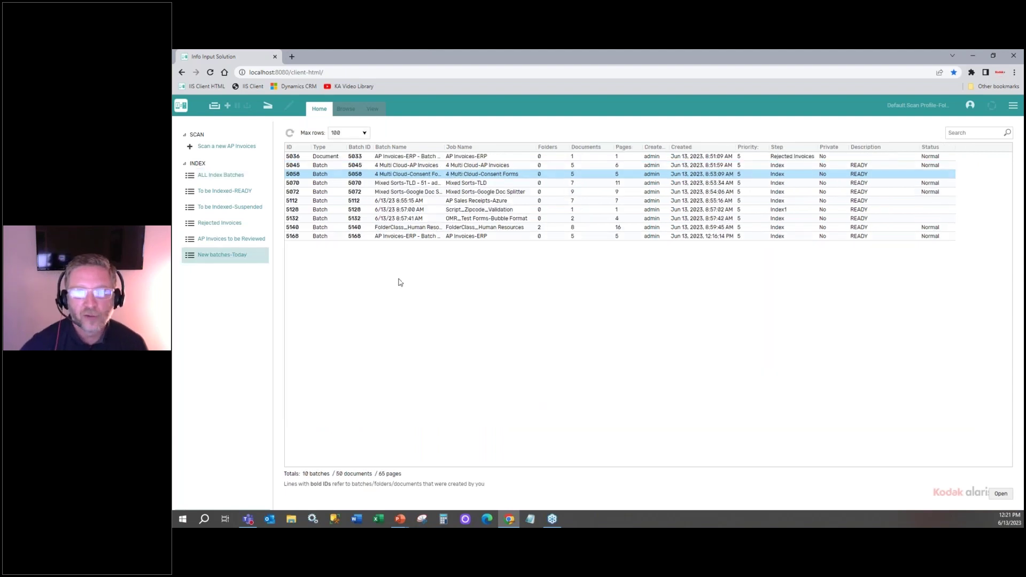
pyautogui.doubleClick(424, 165)
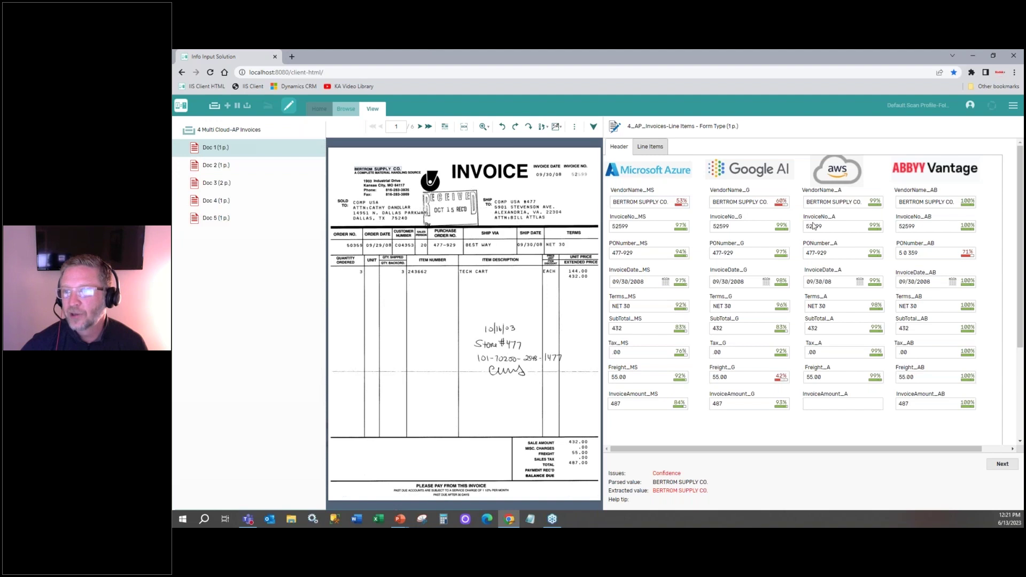
pyautogui.click(827, 203)
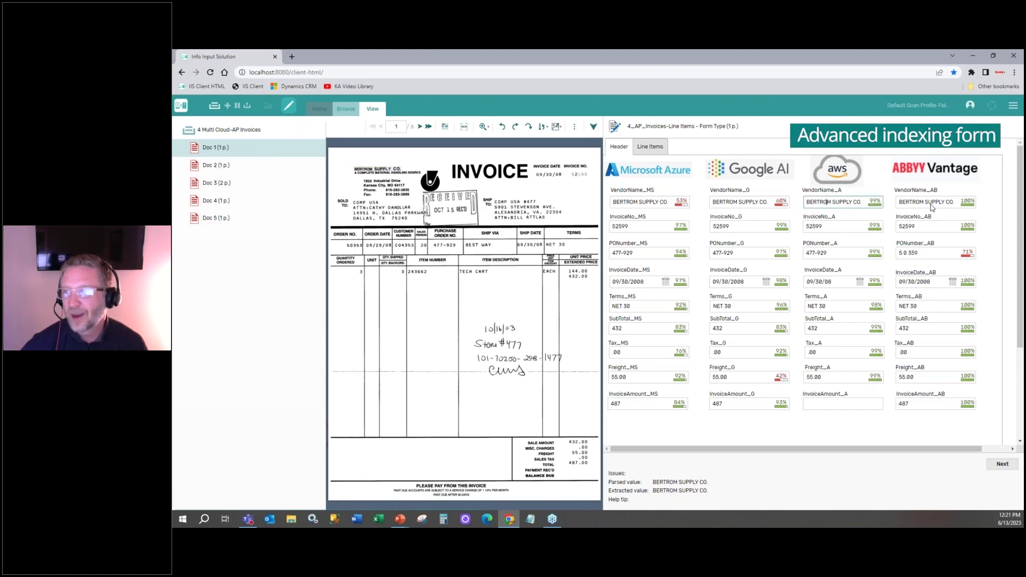
pyautogui.click(650, 253)
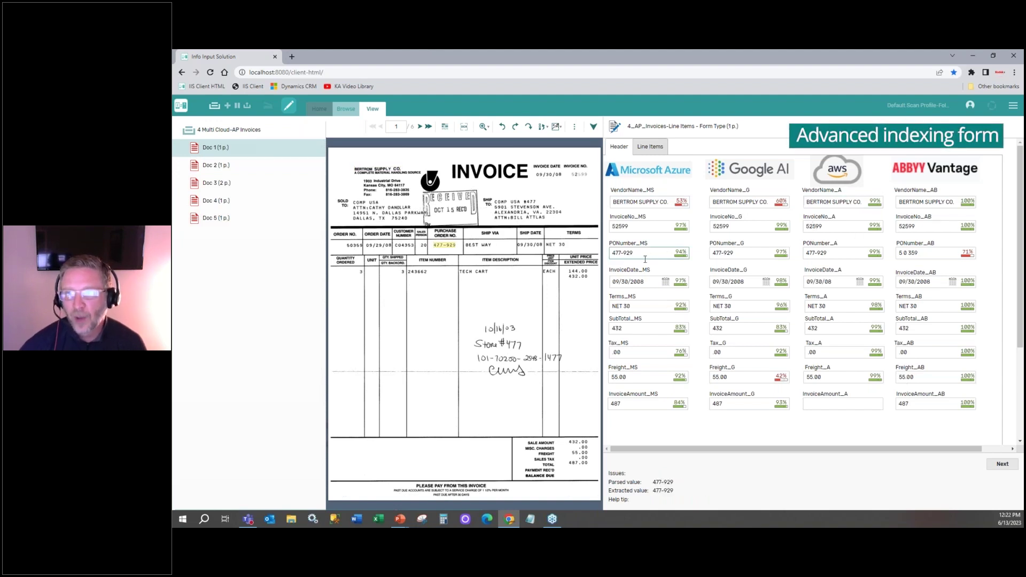
pyautogui.click(926, 255)
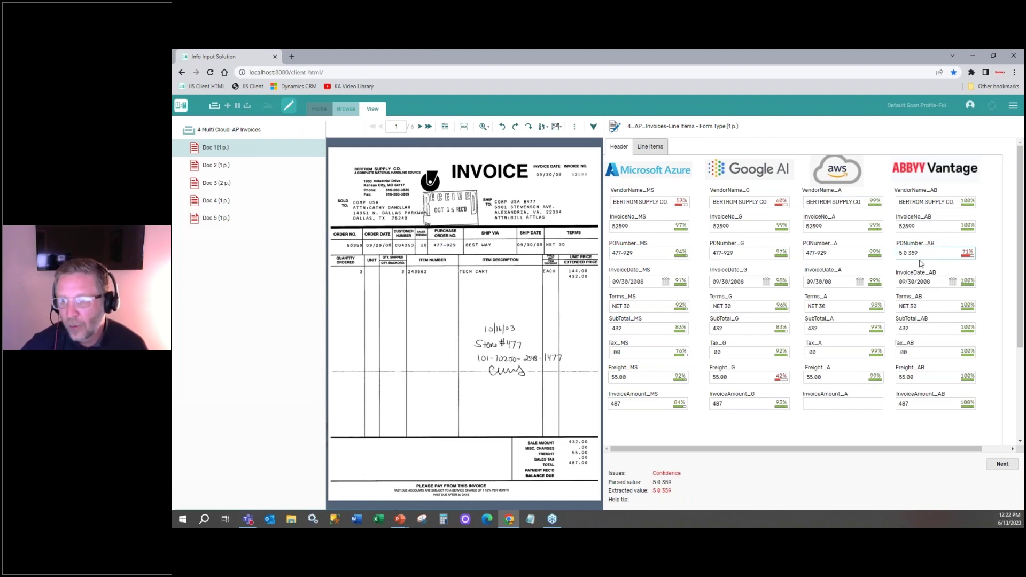
pyautogui.click(817, 254)
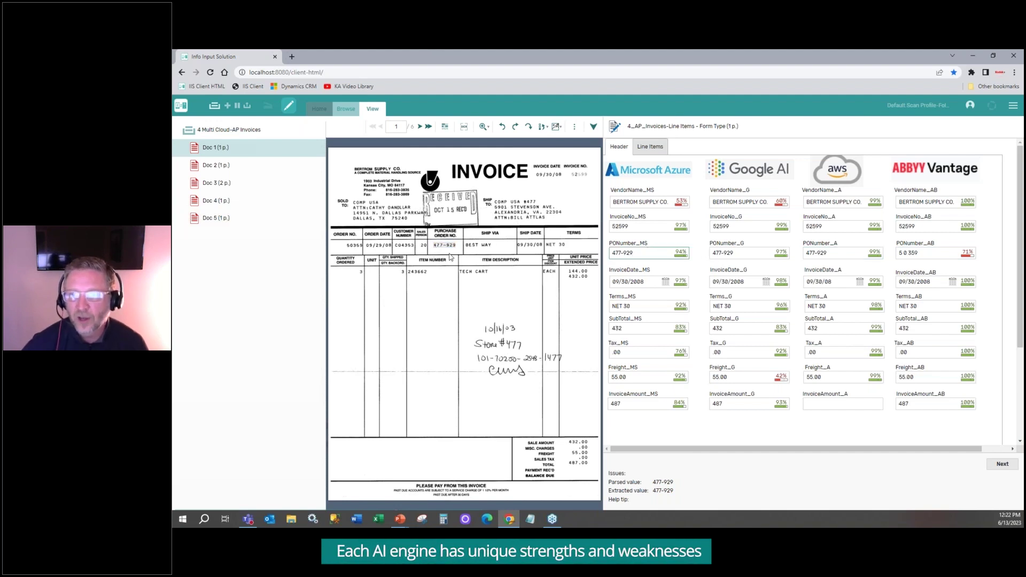
pyautogui.click(631, 227)
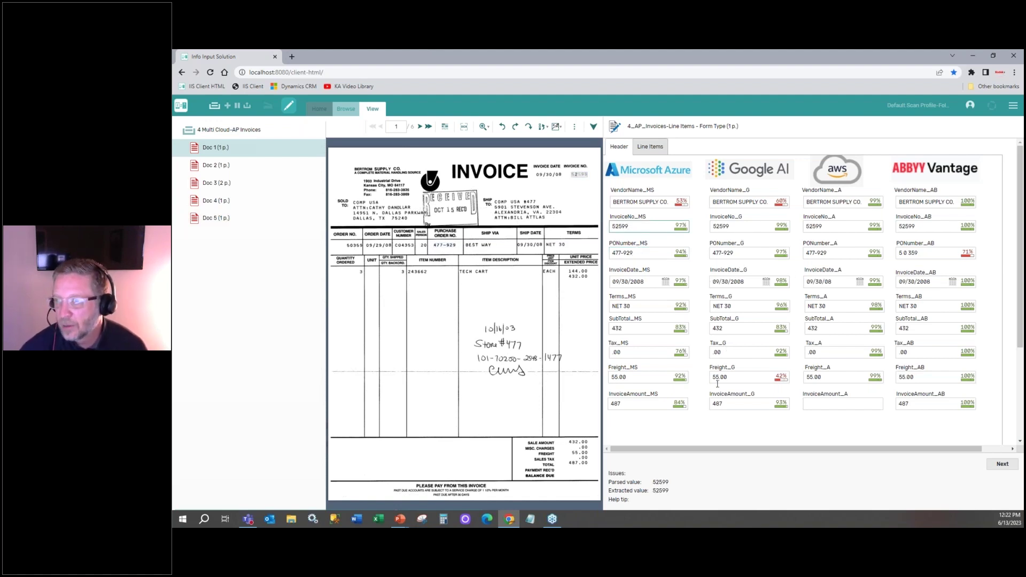
pyautogui.click(637, 377)
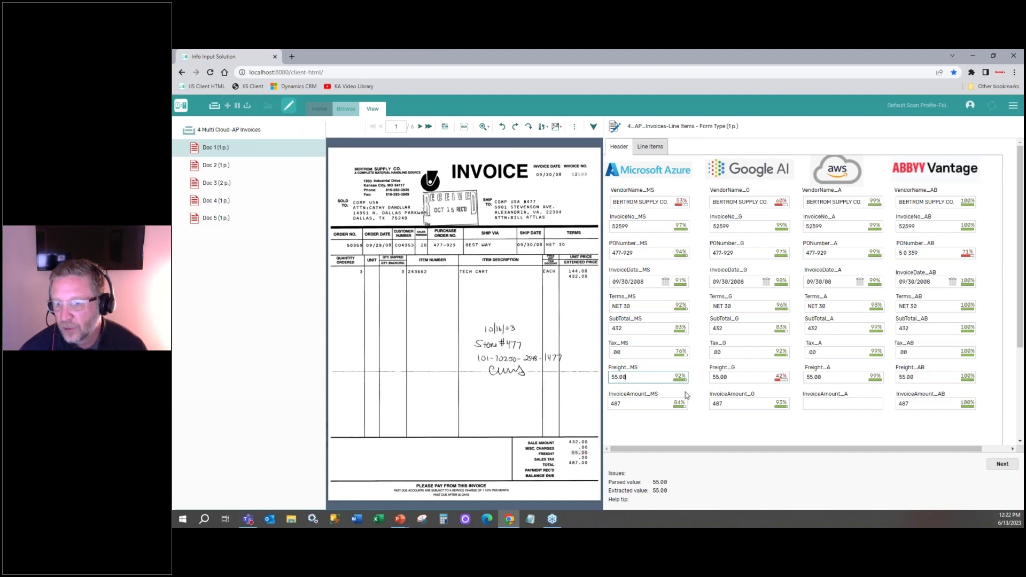
pyautogui.click(727, 378)
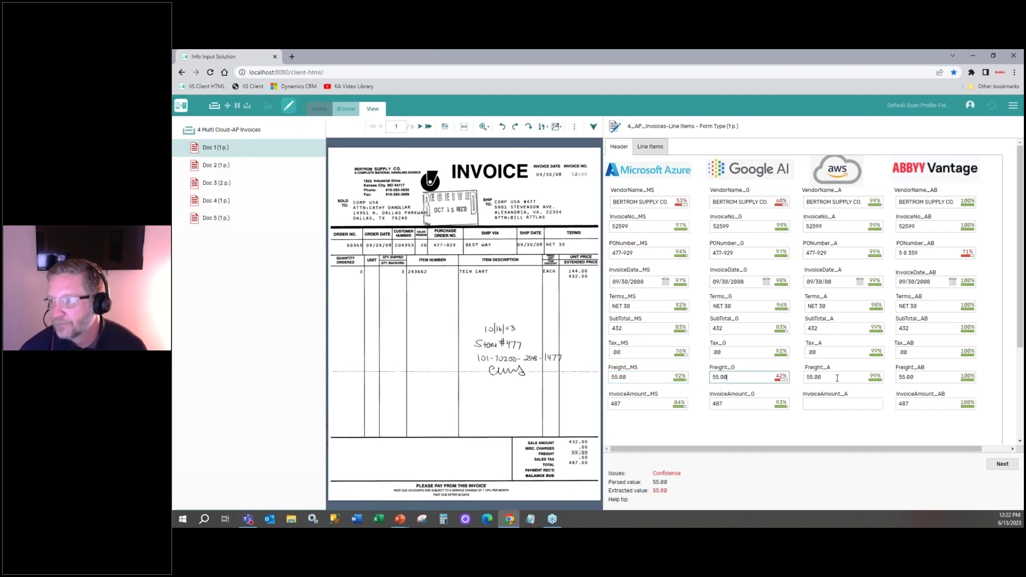
pyautogui.click(911, 253)
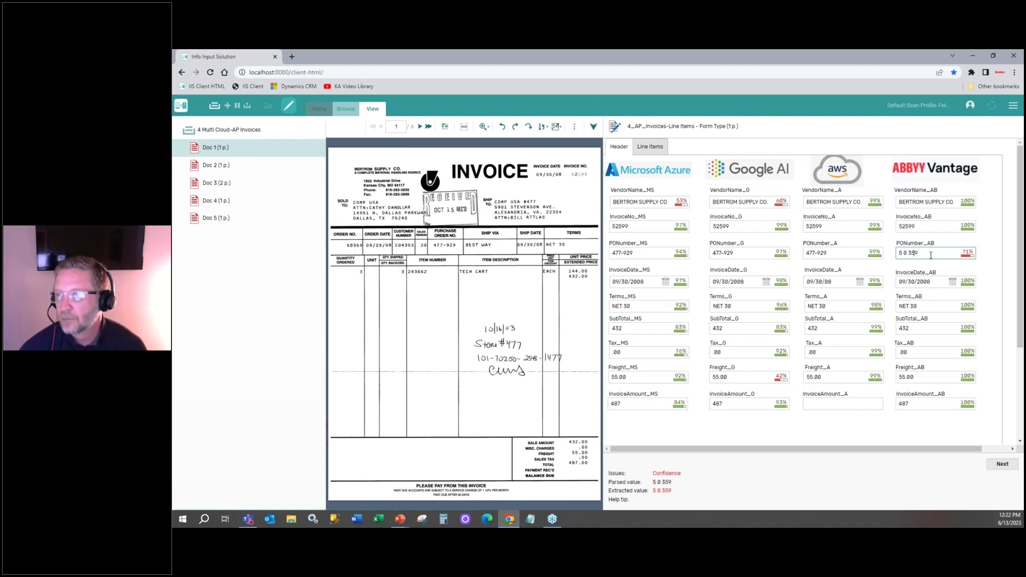
pyautogui.click(211, 165)
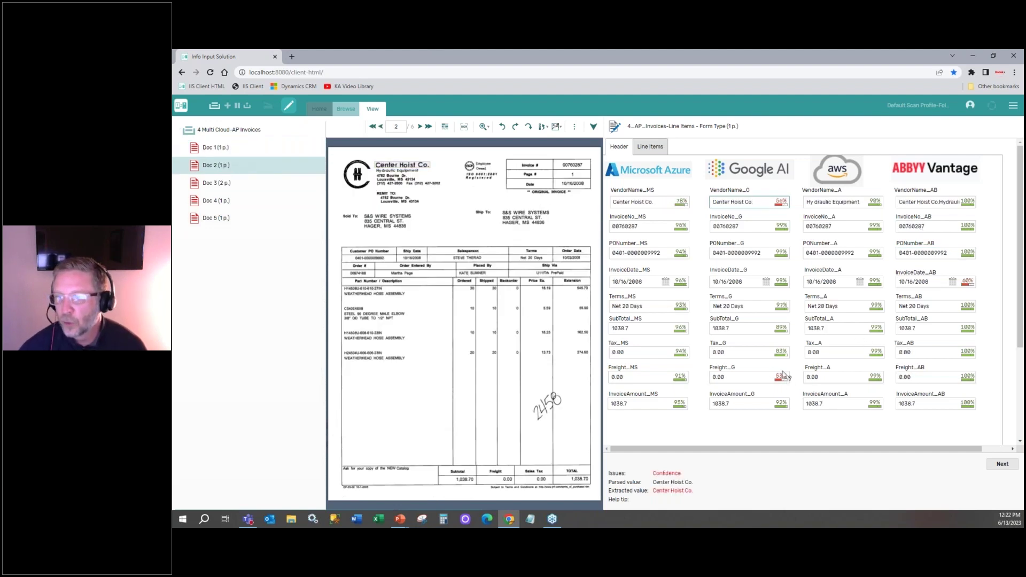
# - Compare Doc 2's Azure and Google freight values and first line item, then open Doc 3
pyautogui.click(660, 379)
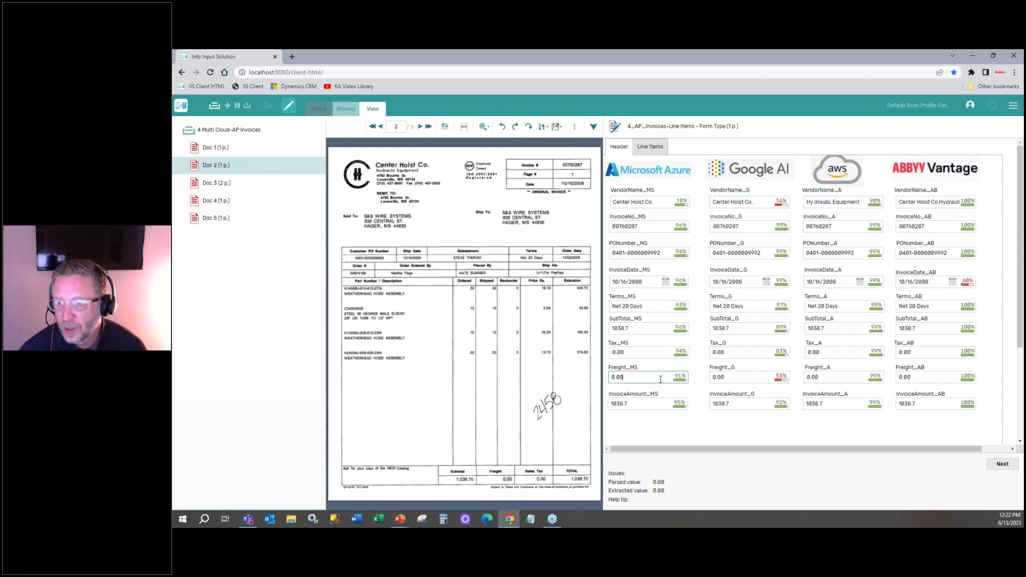
pyautogui.click(759, 377)
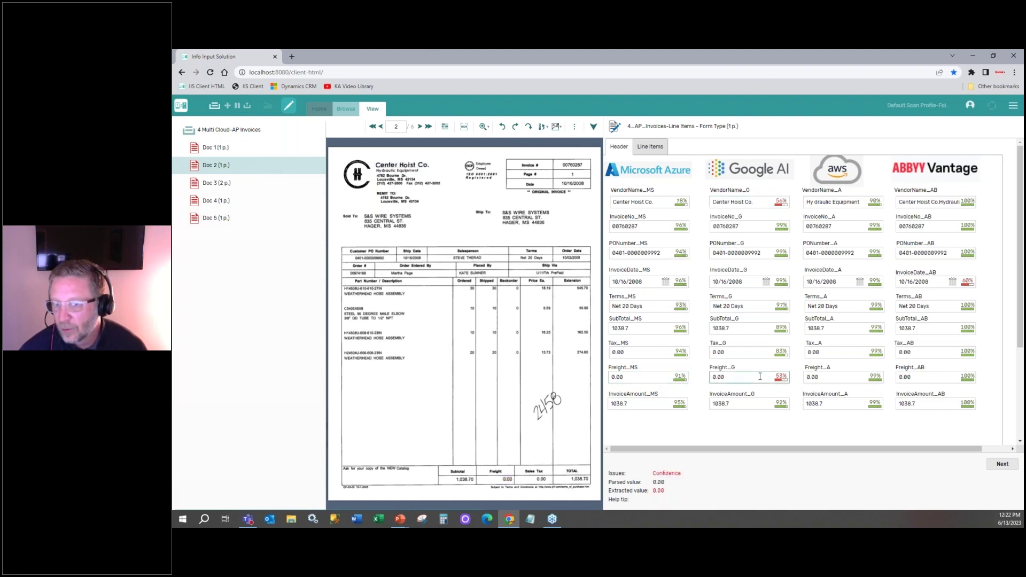
pyautogui.click(647, 152)
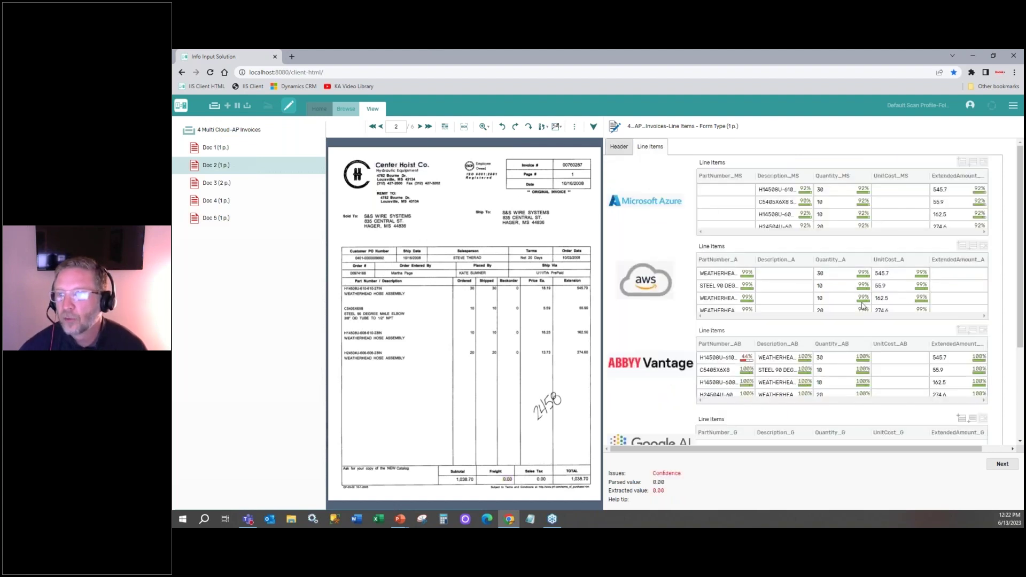
pyautogui.click(780, 189)
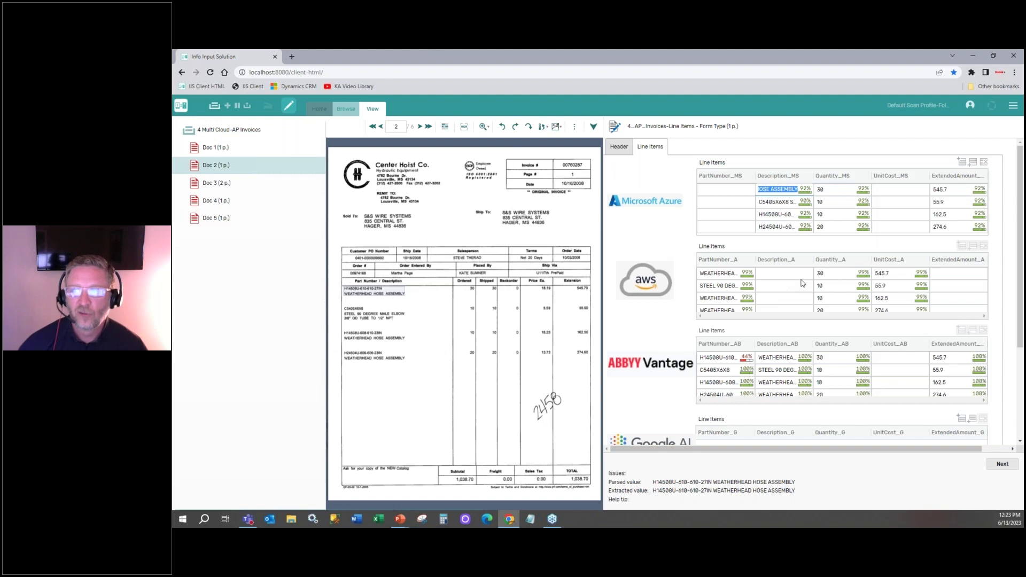
pyautogui.click(211, 184)
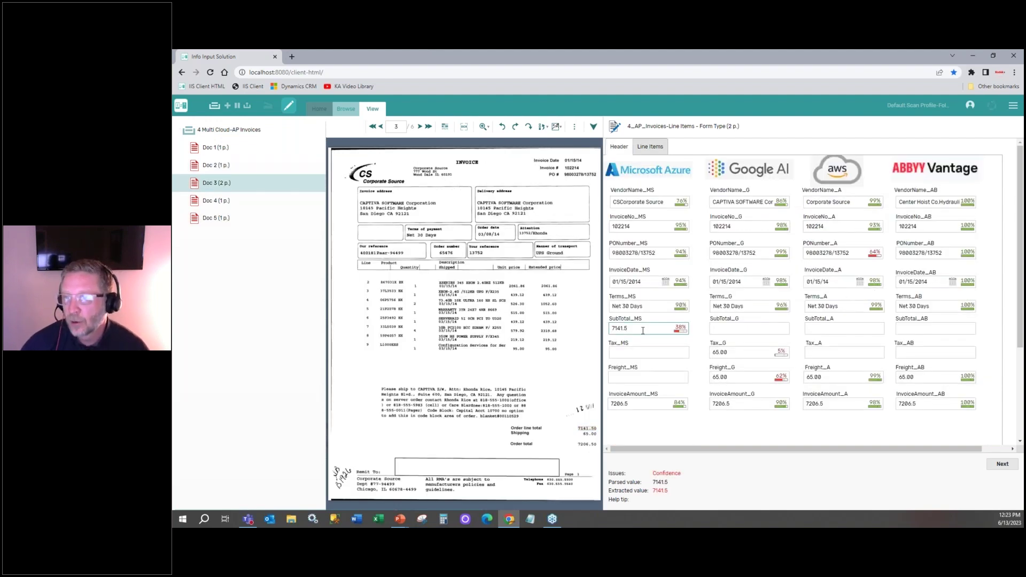
# - Review Doc 3's empty AWS SubTotal, Net 30 Days terms and line items, then scroll to Doc 4
pyautogui.click(825, 330)
pyautogui.click(837, 308)
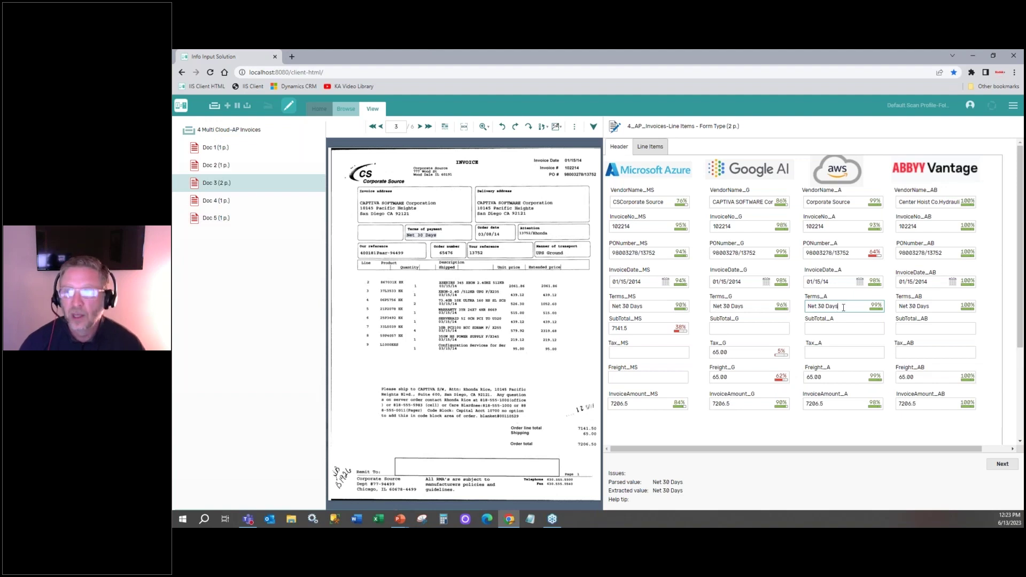
pyautogui.click(653, 148)
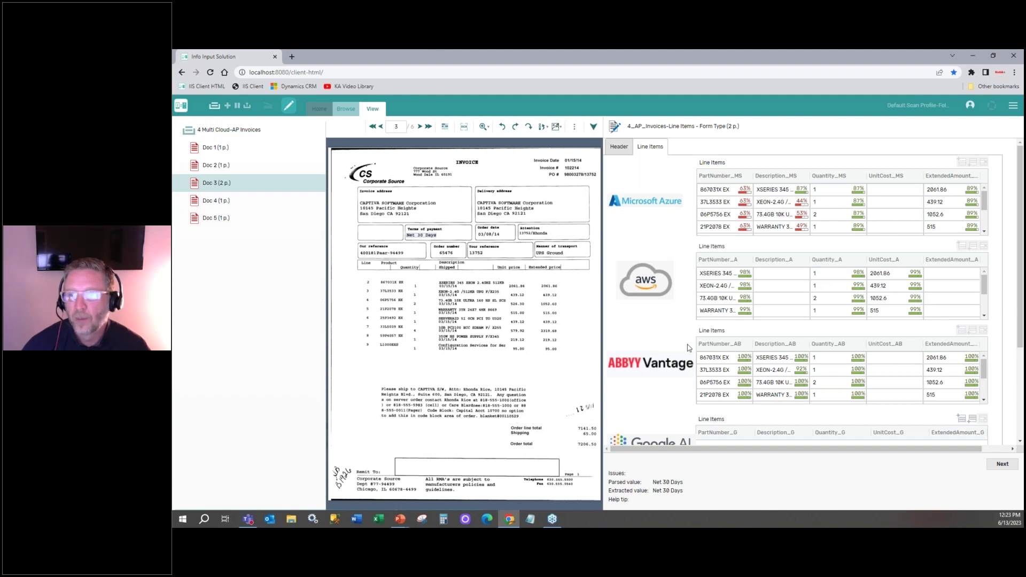
pyautogui.scroll(-3, 672, 332)
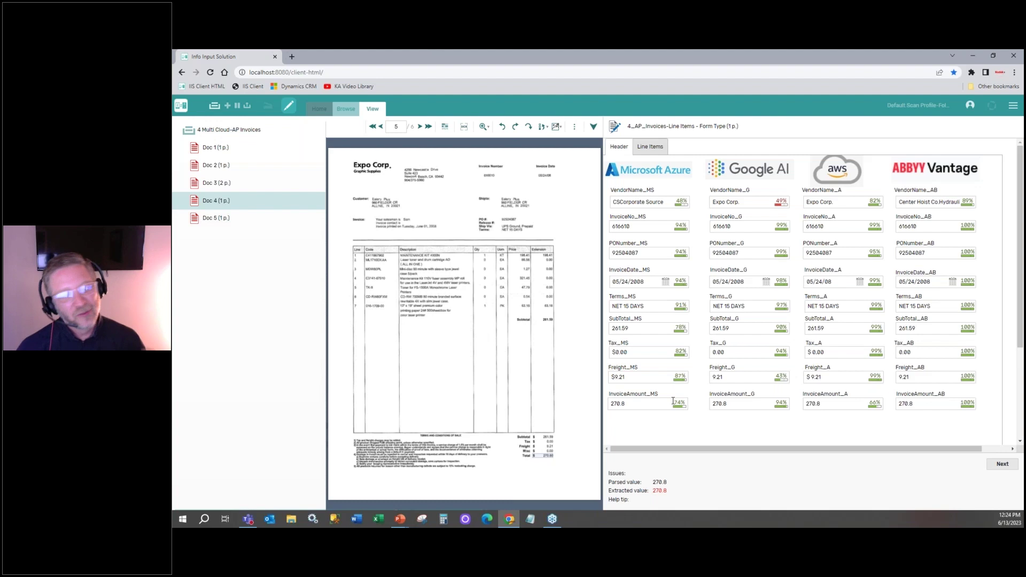
# - Open Doc 5, the TEEK invoice, and review its line items per provider before returning to Header
pyautogui.click(219, 221)
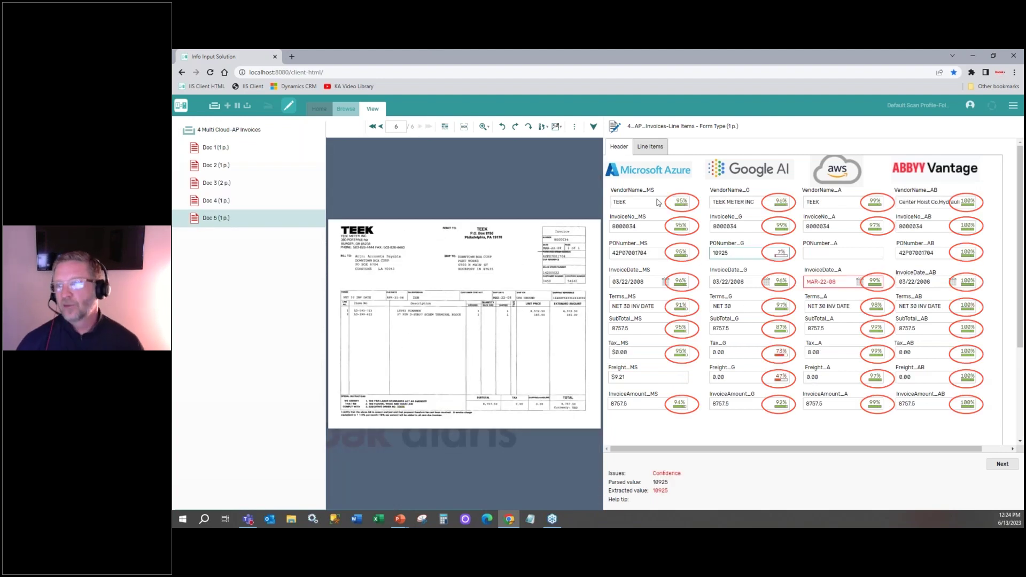
pyautogui.click(658, 149)
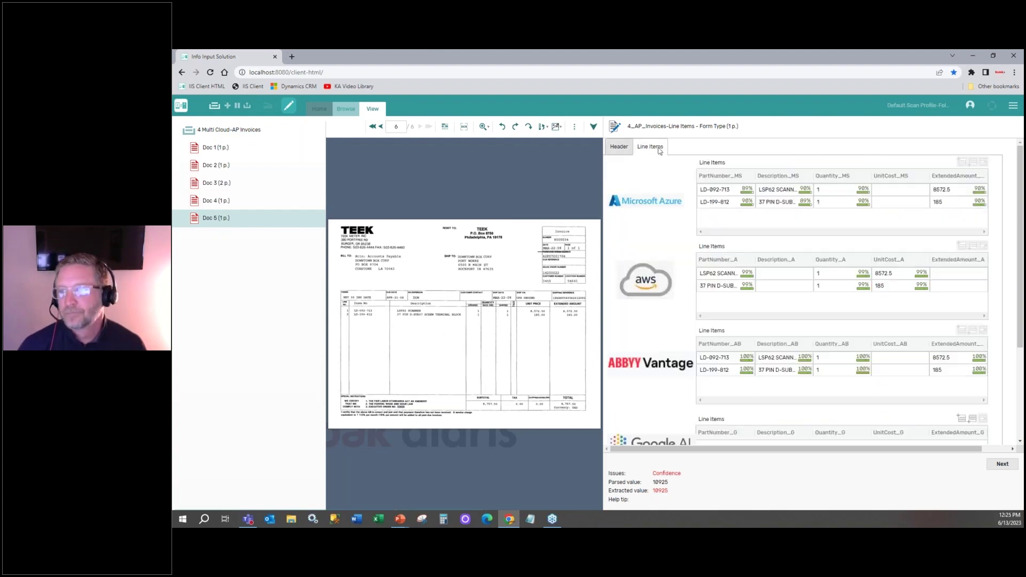
pyautogui.click(620, 148)
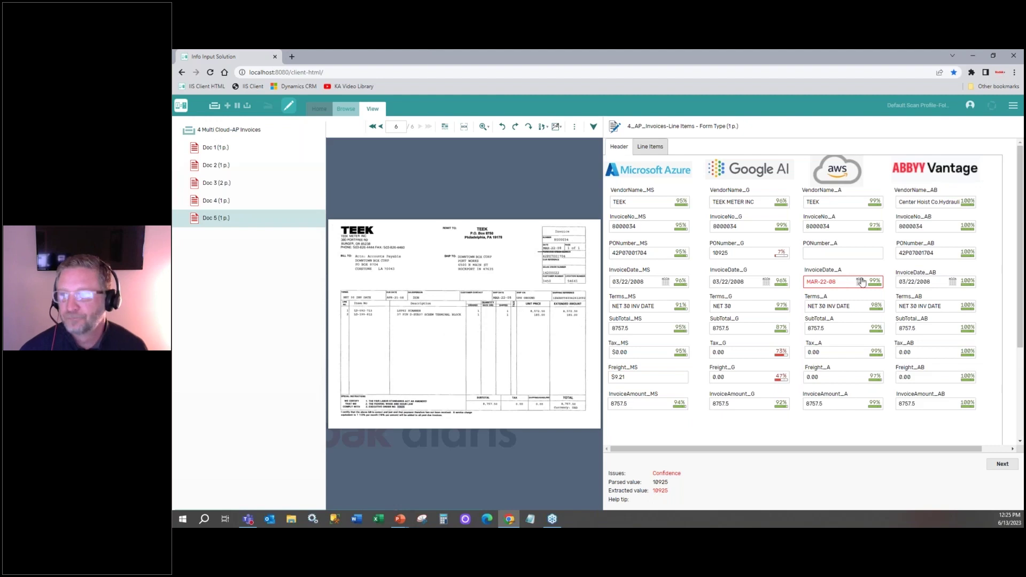
# - Compare InvoiceDate_G and the freight values: Google AI 0.00 (low confidence) versus Azure $9.21
pyautogui.moveTo(872, 287)
pyautogui.click(733, 281)
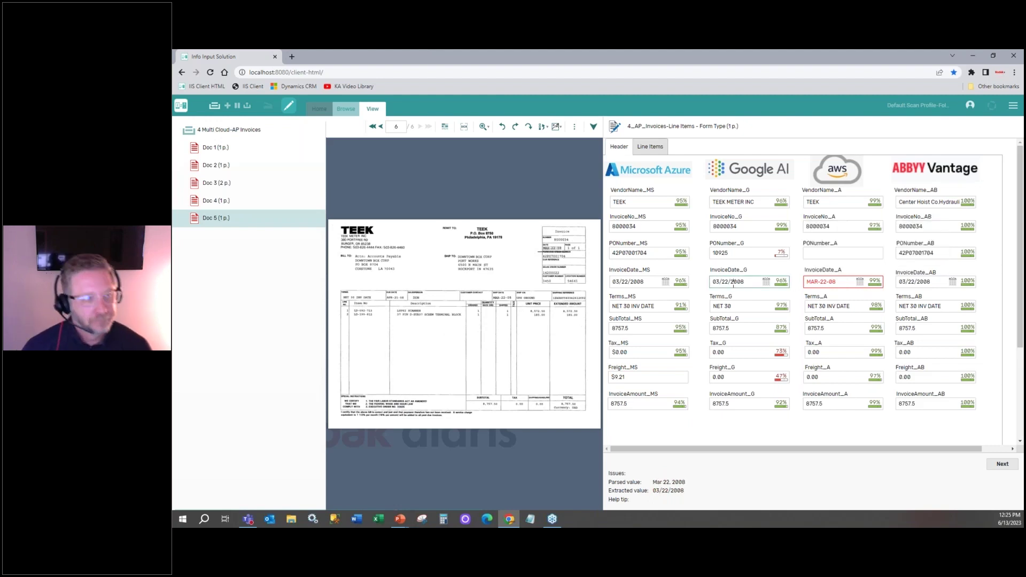
pyautogui.click(735, 377)
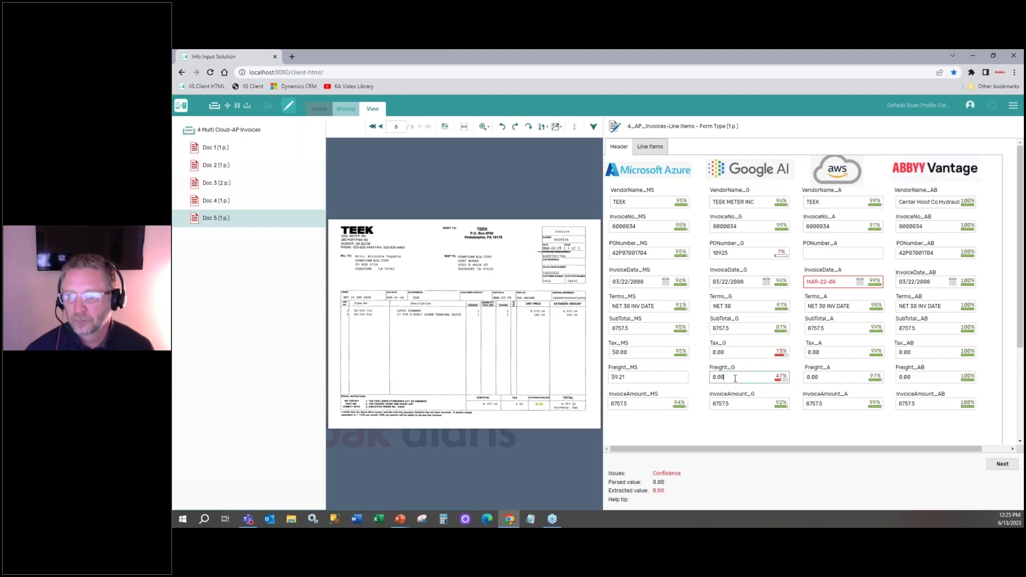
pyautogui.click(640, 378)
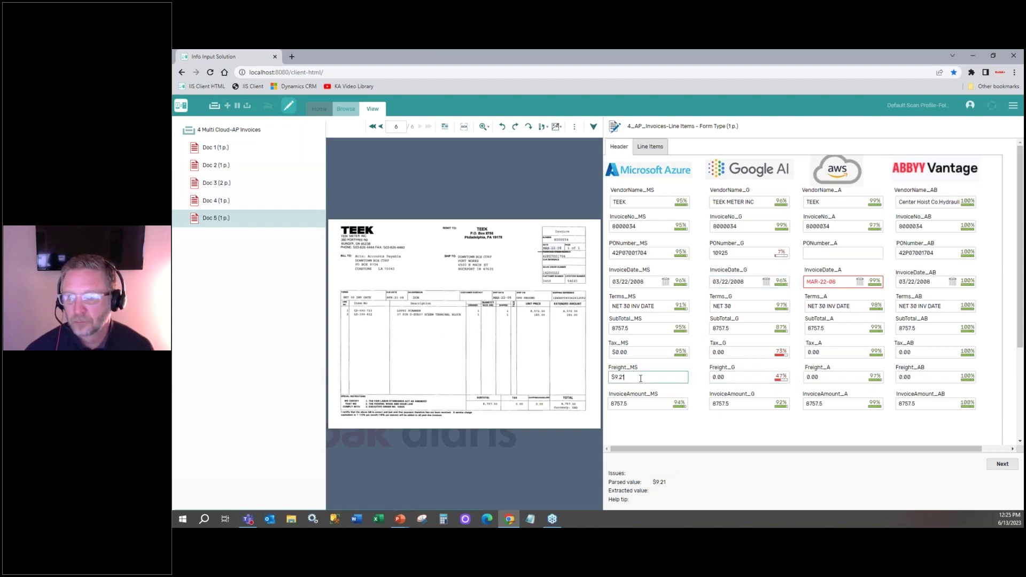
pyautogui.click(753, 378)
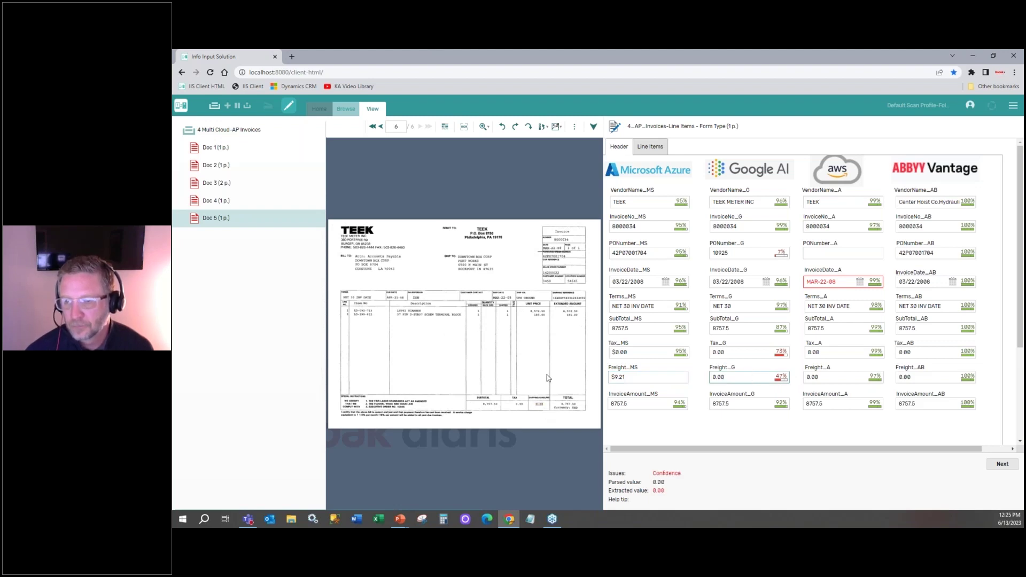
pyautogui.click(481, 129)
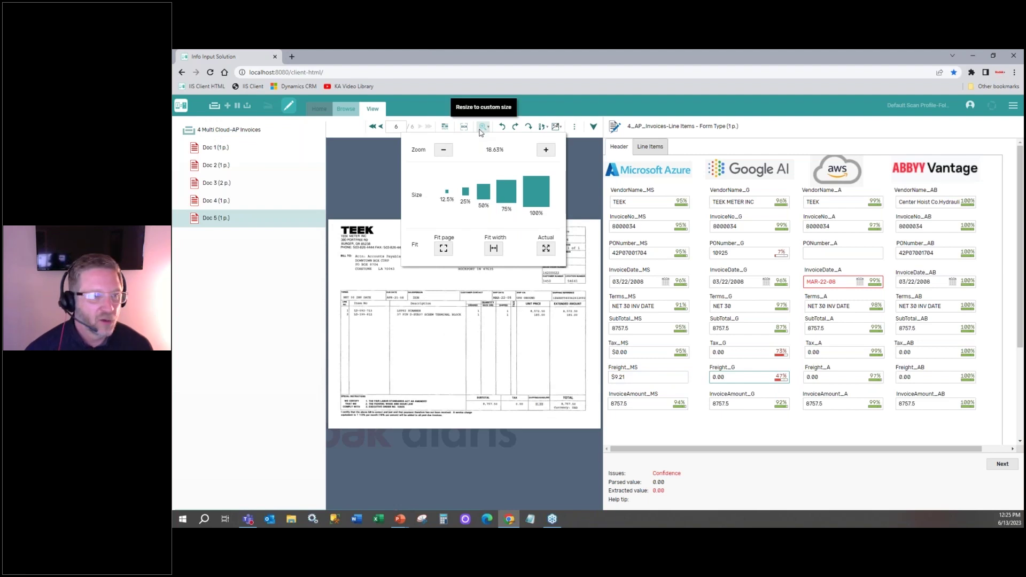